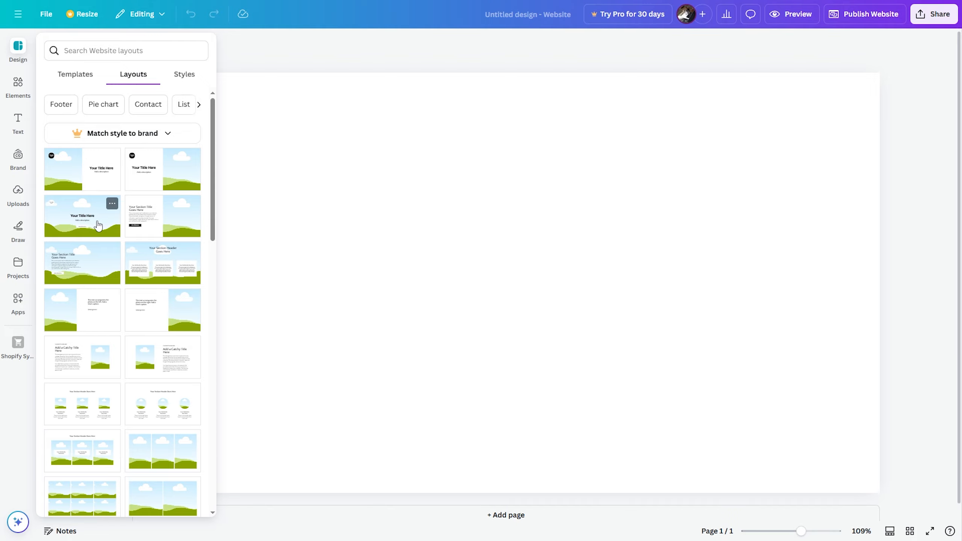
# - Drop the third website layout, a cloud-and-hills hero, onto the blank page
pyautogui.moveTo(87, 220); pyautogui.dragTo(248, 142)
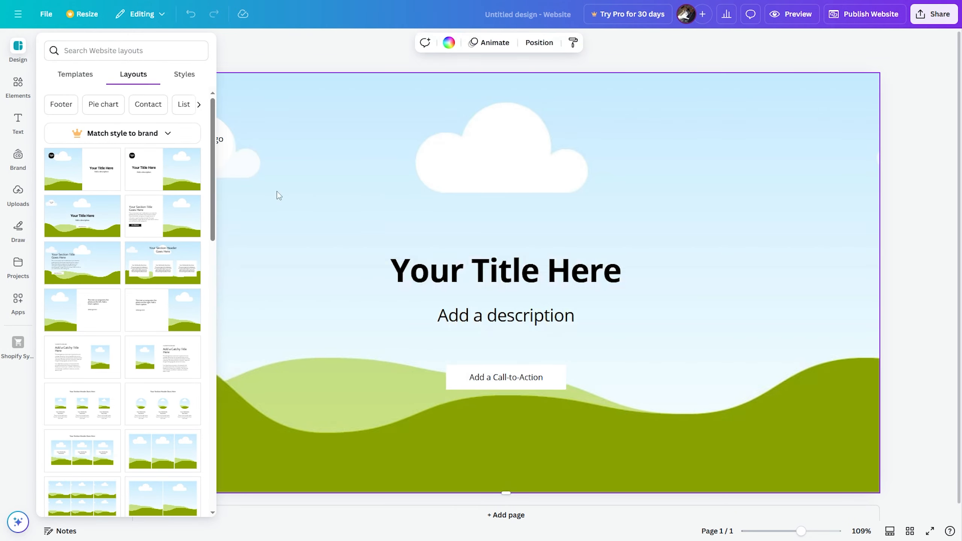
pyautogui.click(938, 210)
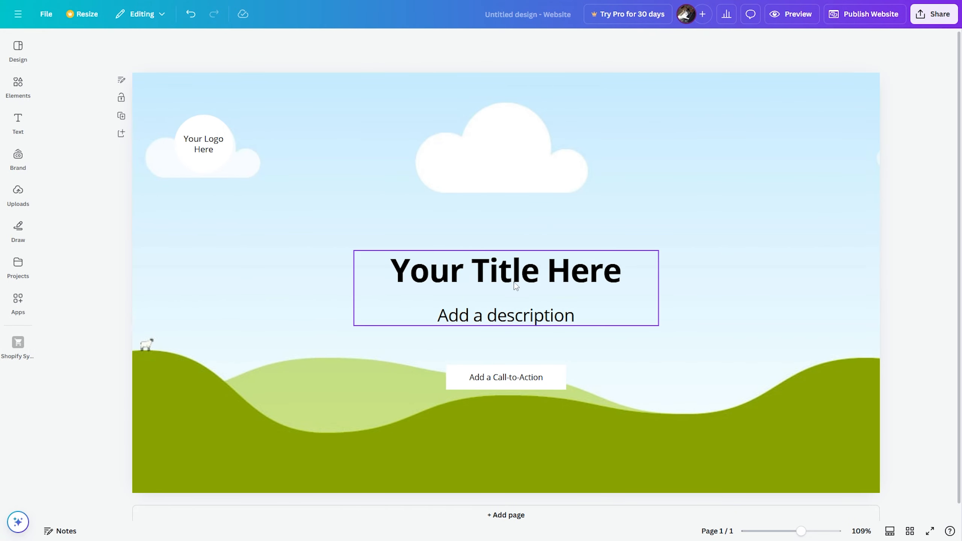
pyautogui.click(206, 149)
pyautogui.click(131, 198)
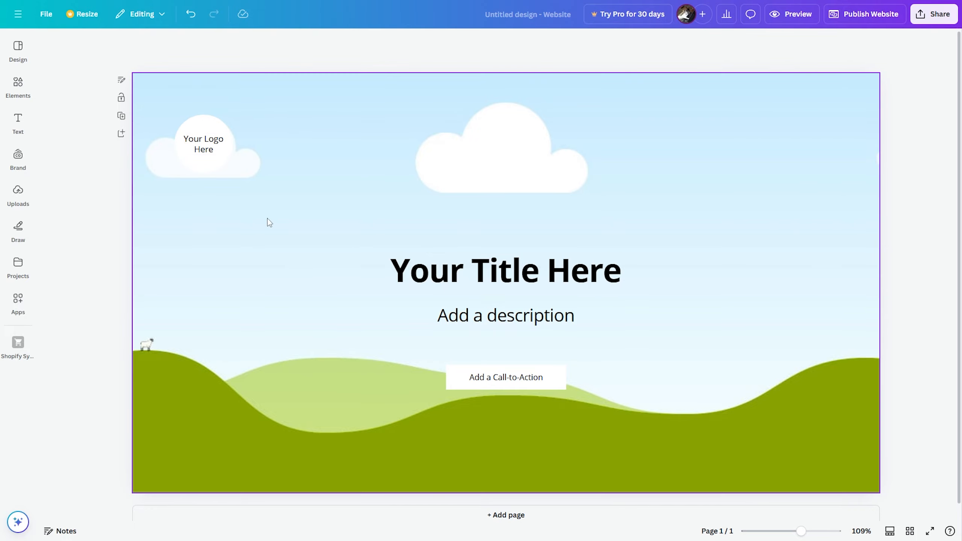
pyautogui.click(18, 49)
# - Select the page's background artwork and browse the uploaded media
pyautogui.click(166, 189)
pyautogui.click(105, 218)
pyautogui.click(295, 209)
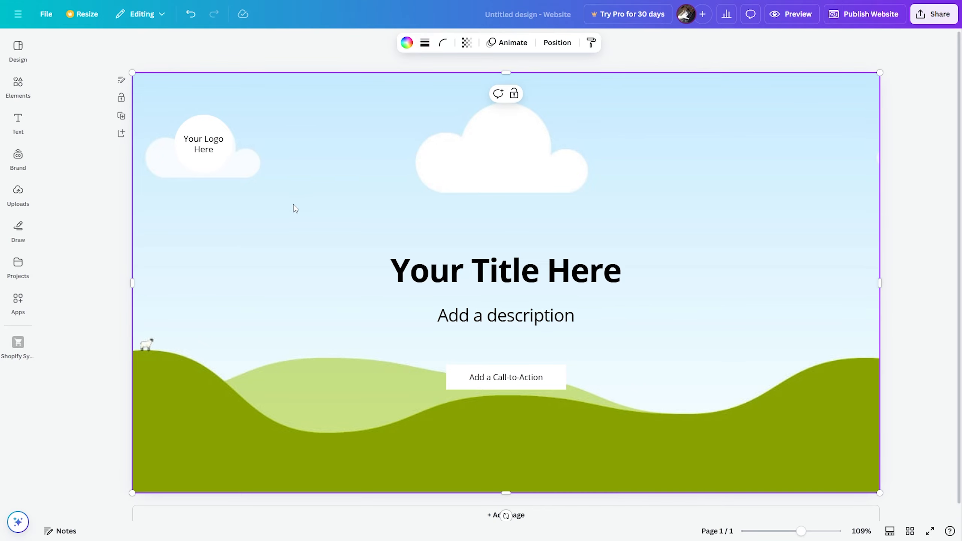
pyautogui.click(81, 178)
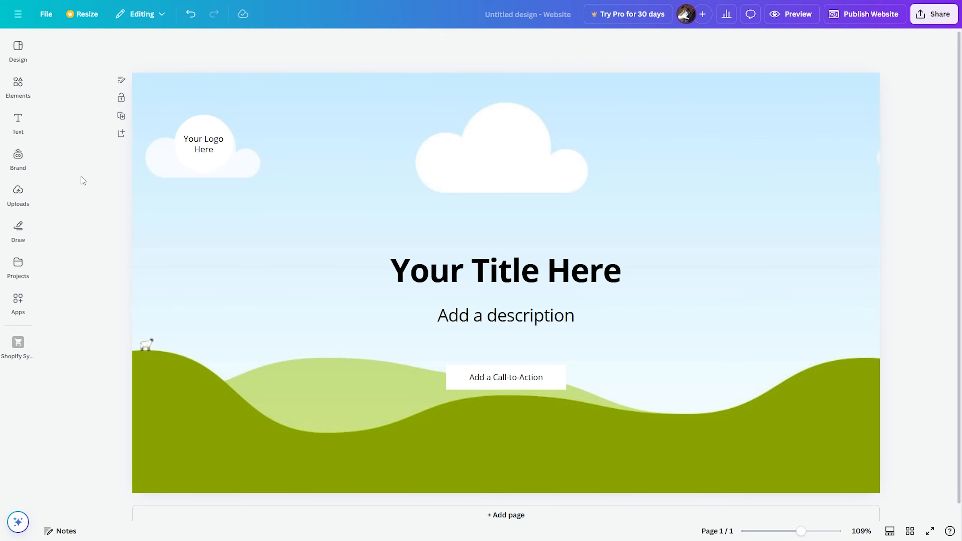
# - Search the Elements library for 'Mountain' images
pyautogui.moveTo(29, 193)
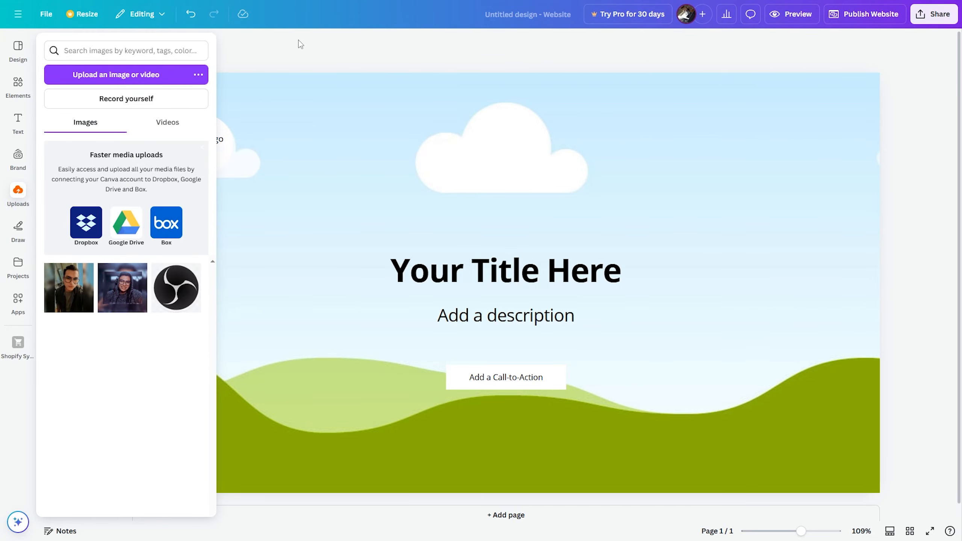
pyautogui.click(18, 83)
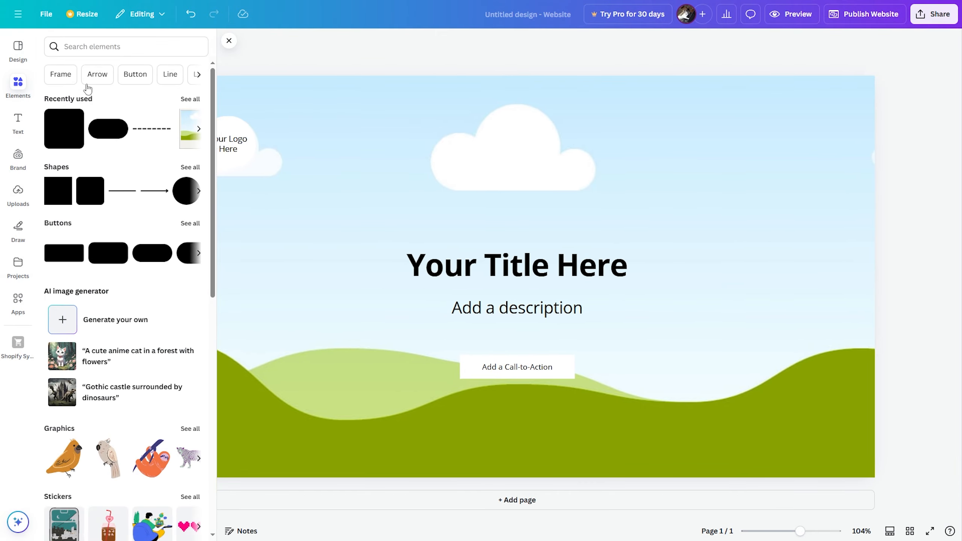
pyautogui.scroll(-8, 159, 255)
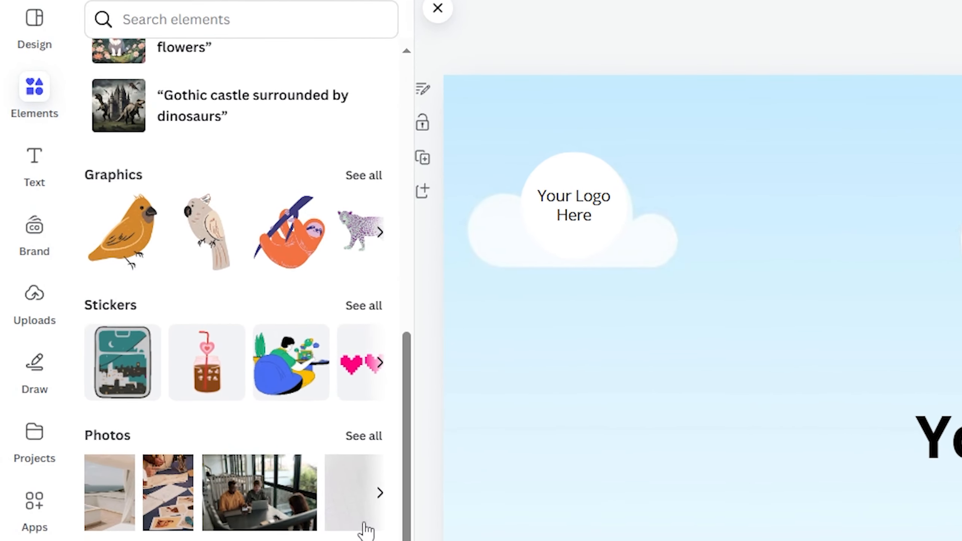
pyautogui.scroll(10, 289, 414)
pyautogui.click(223, 31)
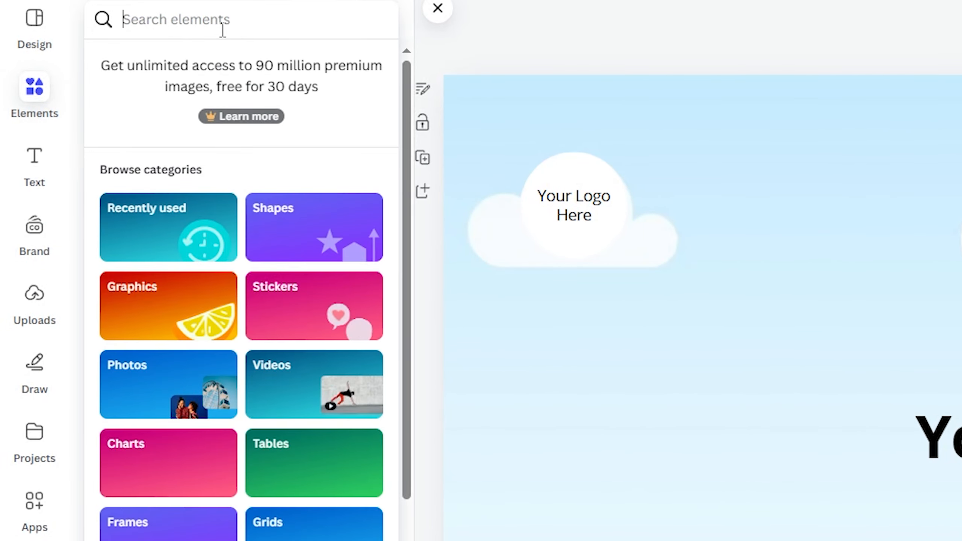
pyautogui.write('Mounta')
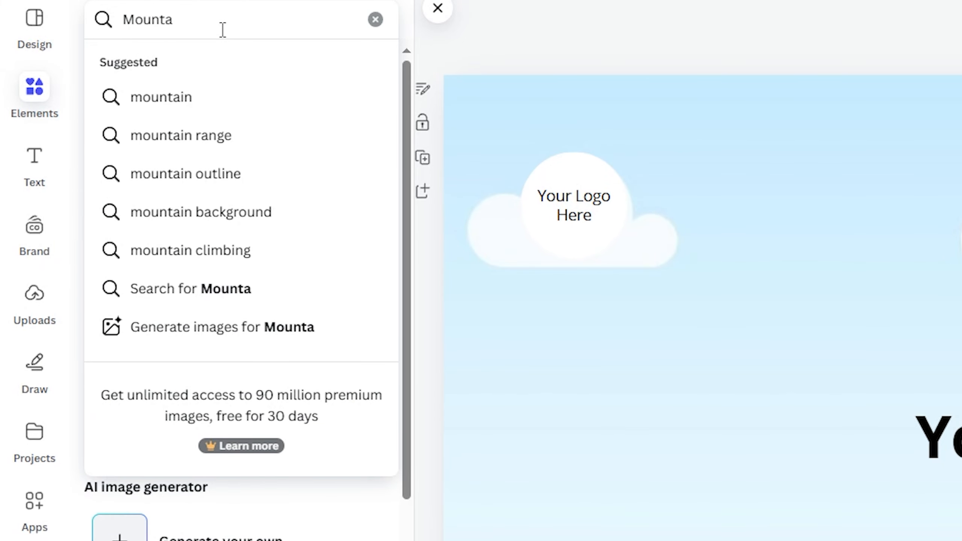
pyautogui.click(228, 97)
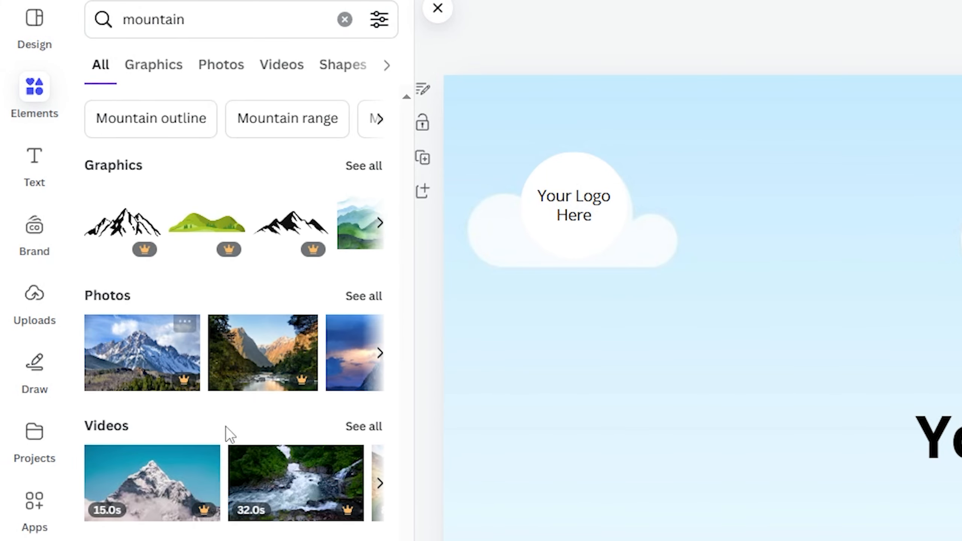
# - Page through the mountain photos and drag the sunset one onto the page background
pyautogui.click(381, 354)
pyautogui.click(381, 355)
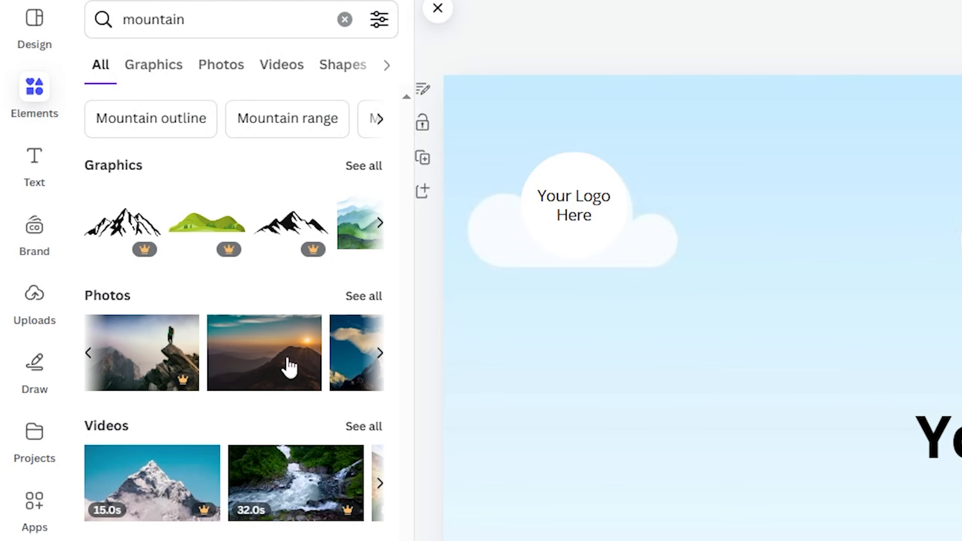
pyautogui.moveTo(250, 346); pyautogui.dragTo(723, 432)
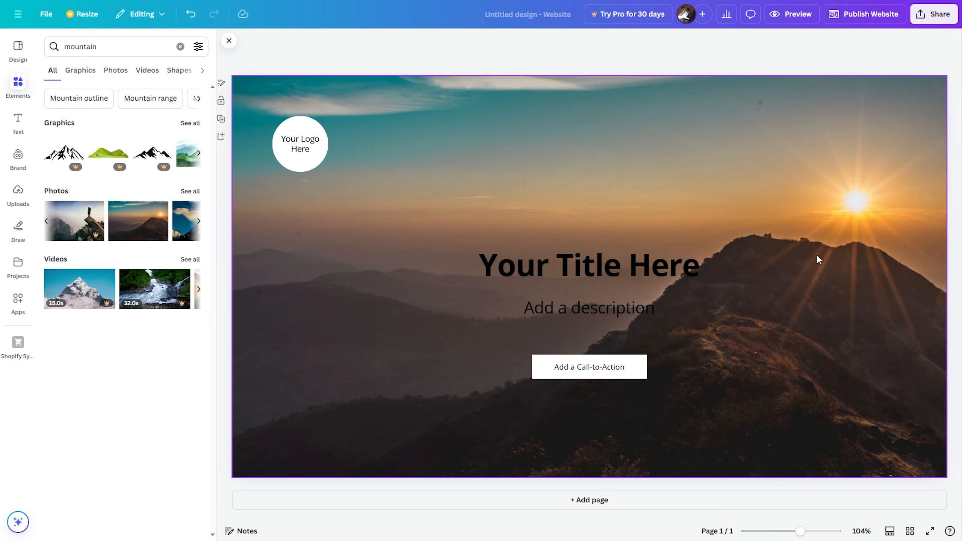
# - Delete the white logo circle and 'Your Logo Here' text, then move the title and description higher
pyautogui.click(299, 132)
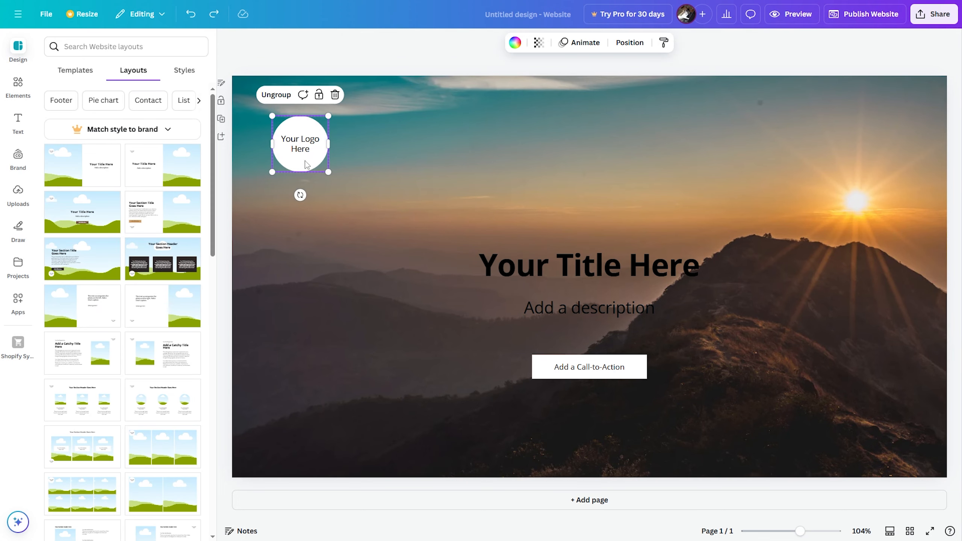
pyautogui.click(301, 143)
pyautogui.press('Escape')
pyautogui.click(335, 95)
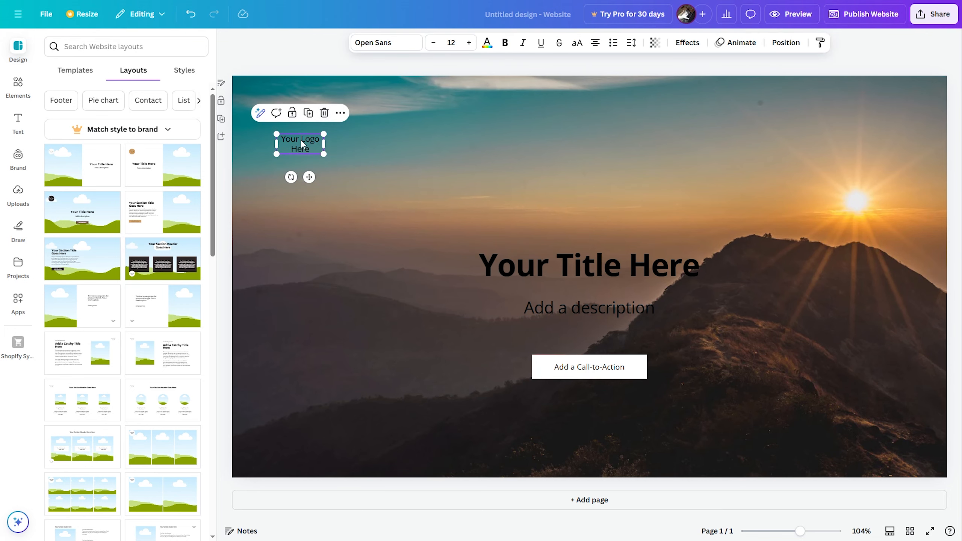
pyautogui.click(326, 113)
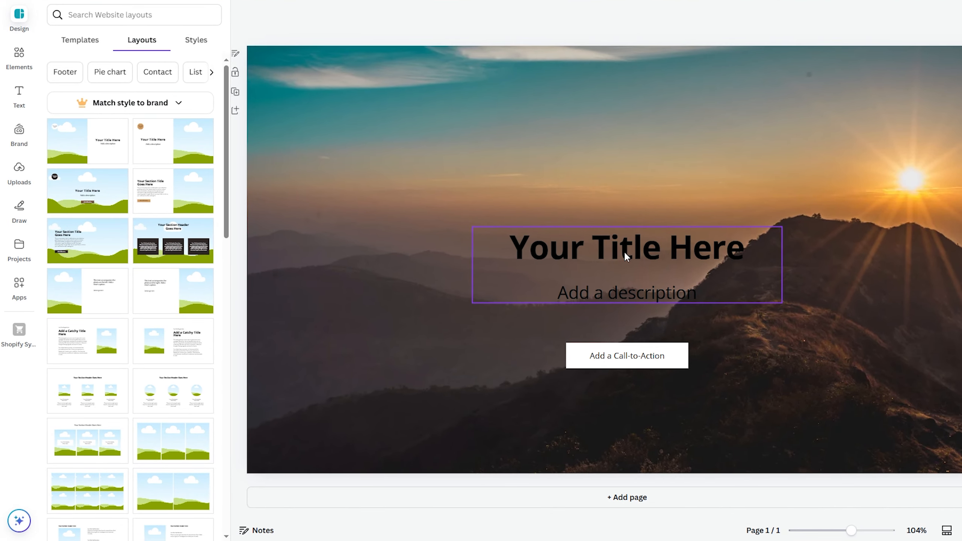
pyautogui.moveTo(626, 254); pyautogui.dragTo(639, 168)
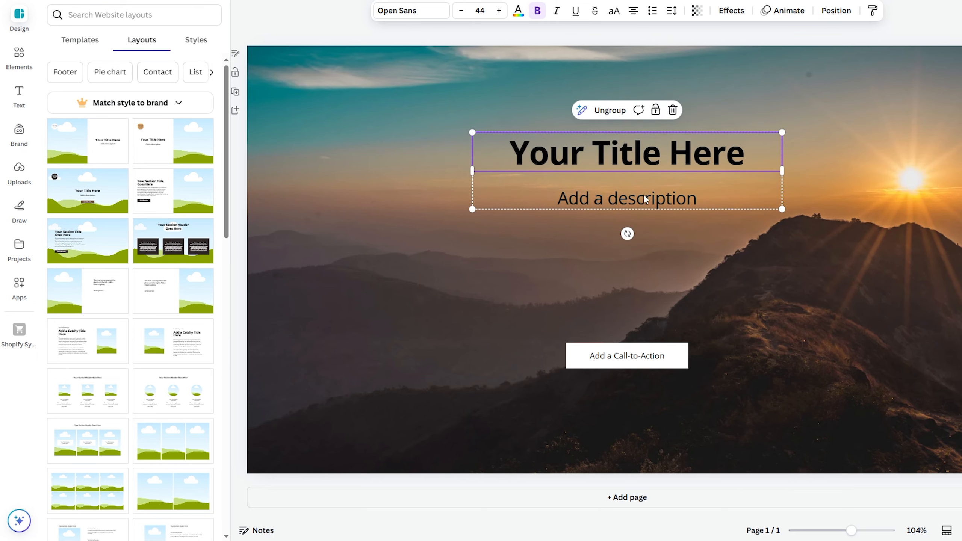
# - Replace the title with the designer's name and the description with 'Video editor & Graphic designer'
pyautogui.doubleClick(627, 154)
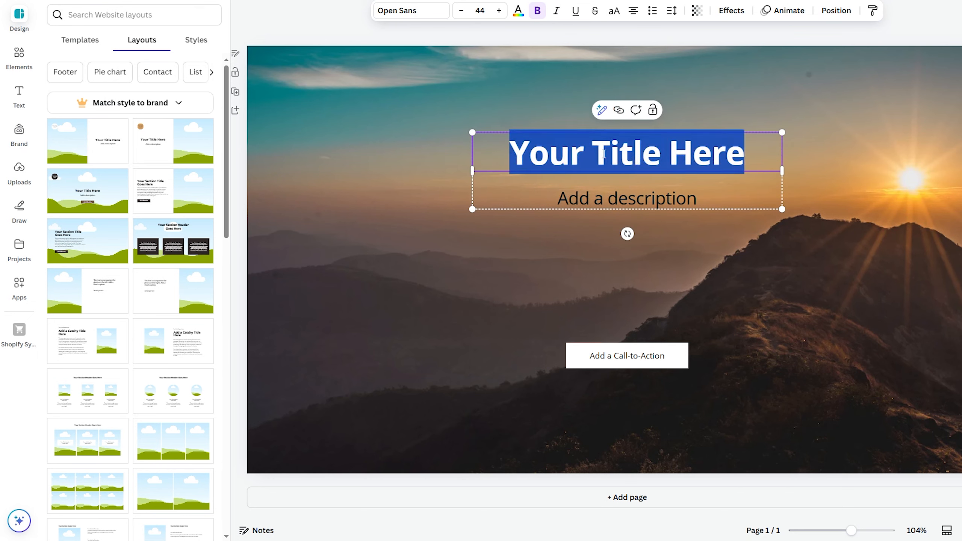
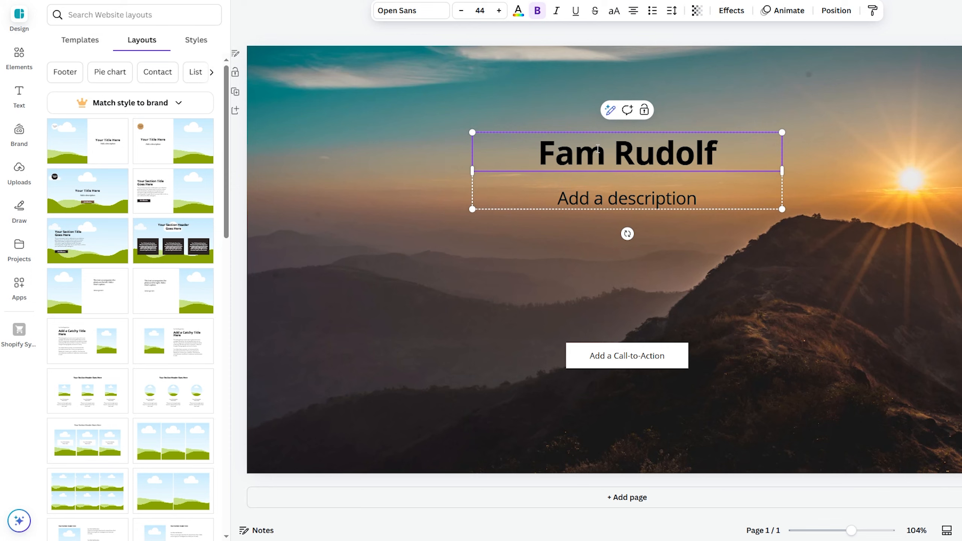
pyautogui.doubleClick(586, 204)
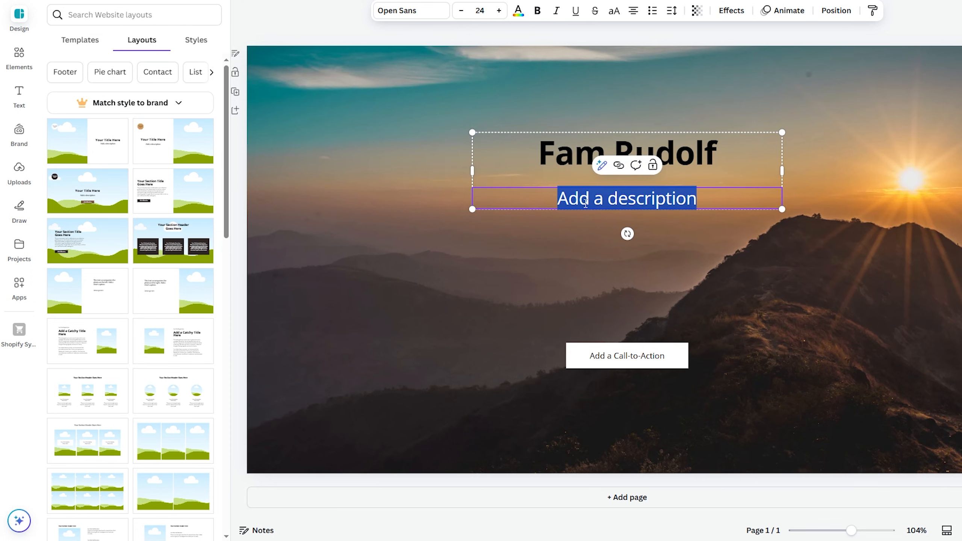
pyautogui.write('Video ed')
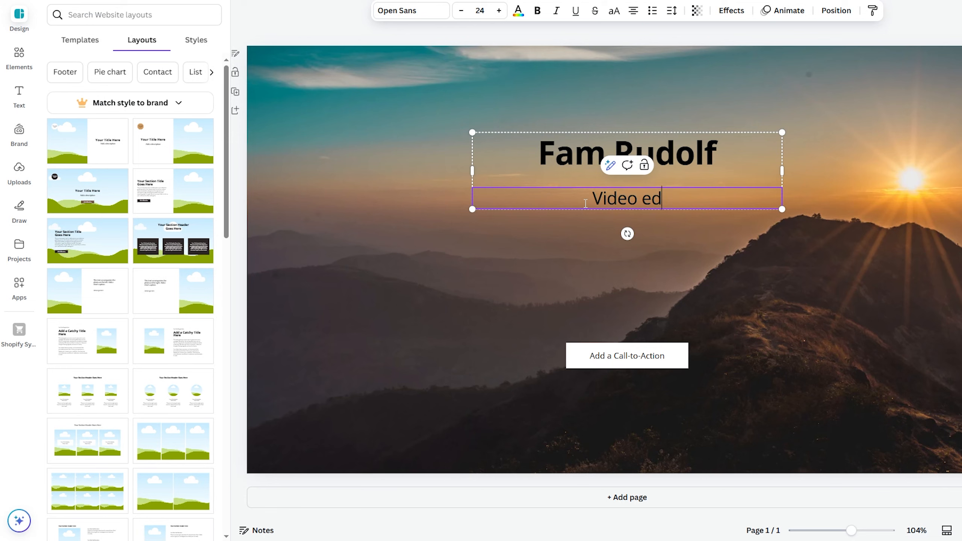
pyautogui.write('itor & Graphic d')
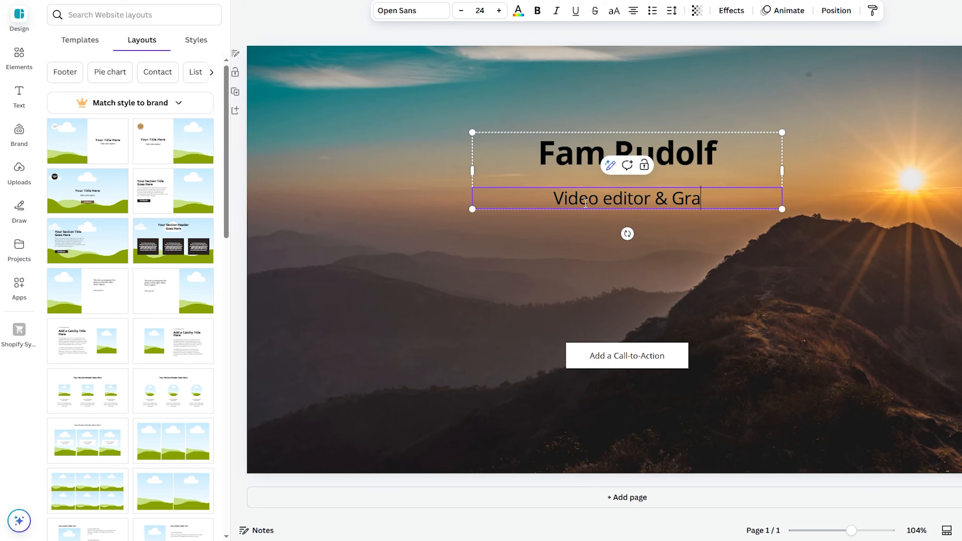
pyautogui.write('esigner')
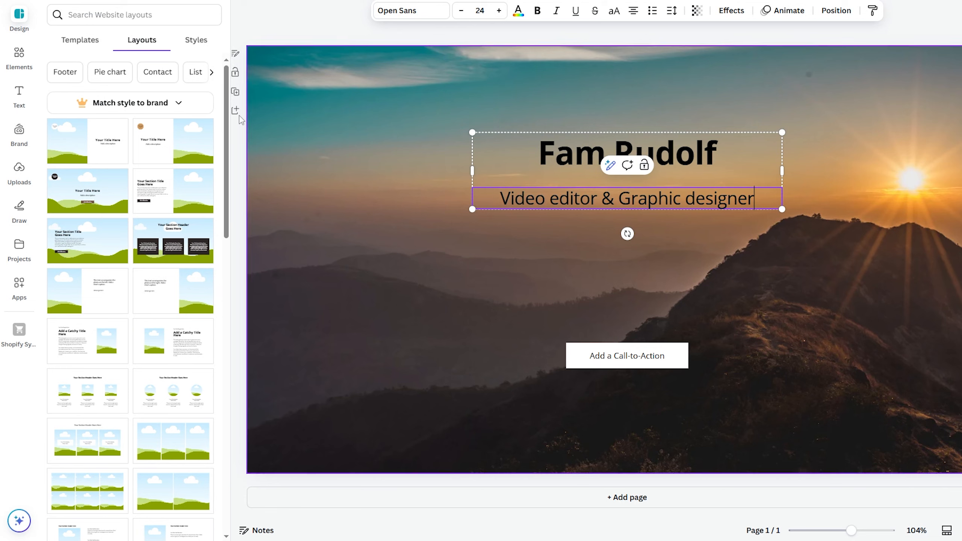
pyautogui.click(704, 161)
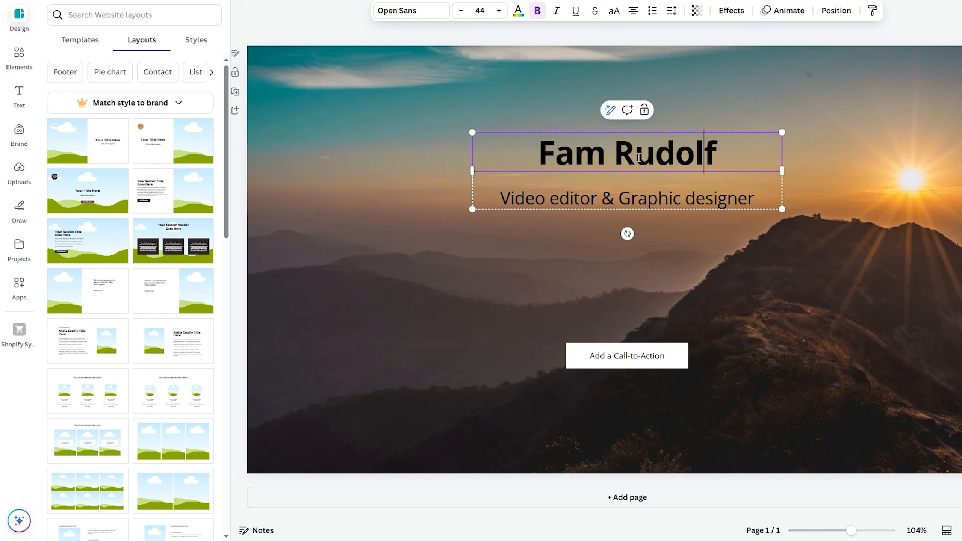
# - Set the name title's font to League Spartan after trying Gagalin and Archivo Black
pyautogui.moveTo(536, 154); pyautogui.dragTo(716, 155)
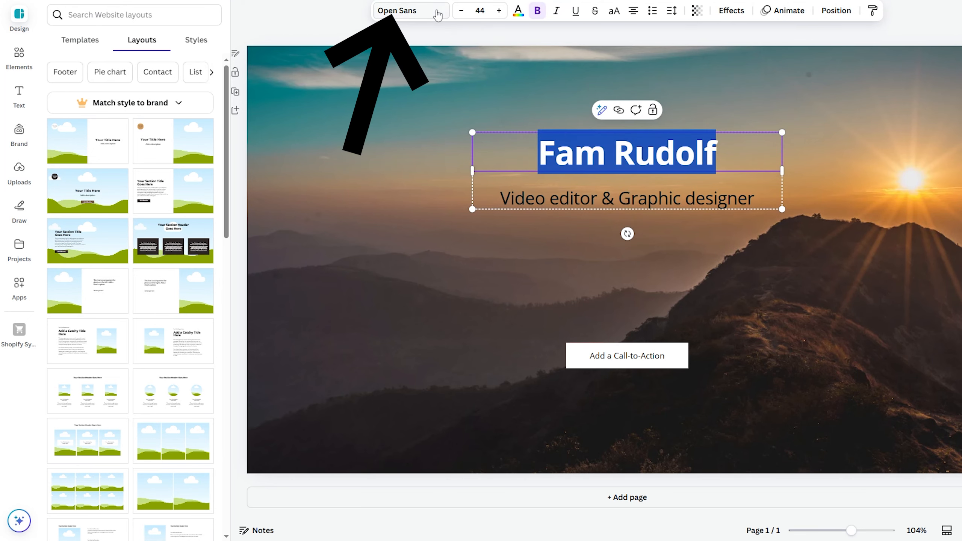
pyautogui.click(418, 11)
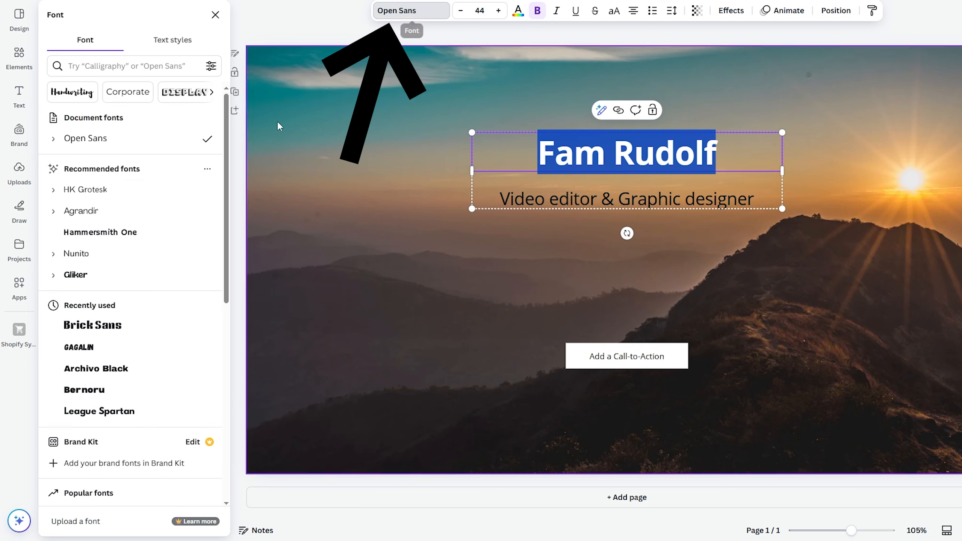
pyautogui.click(113, 352)
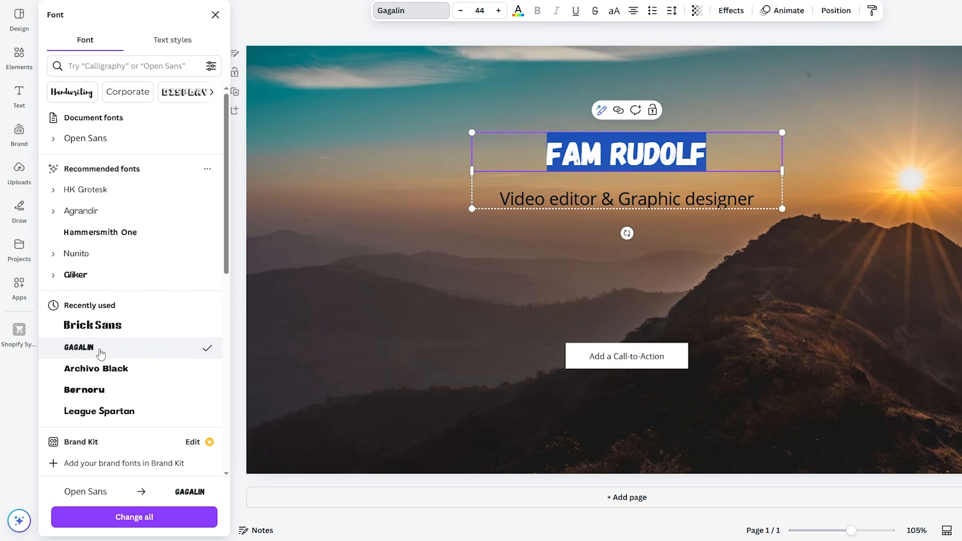
pyautogui.click(106, 376)
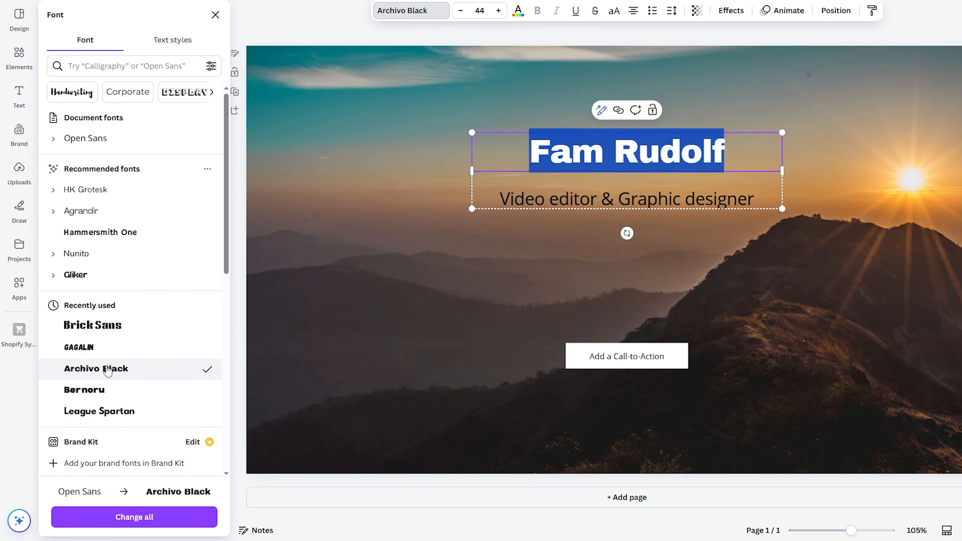
pyautogui.click(125, 412)
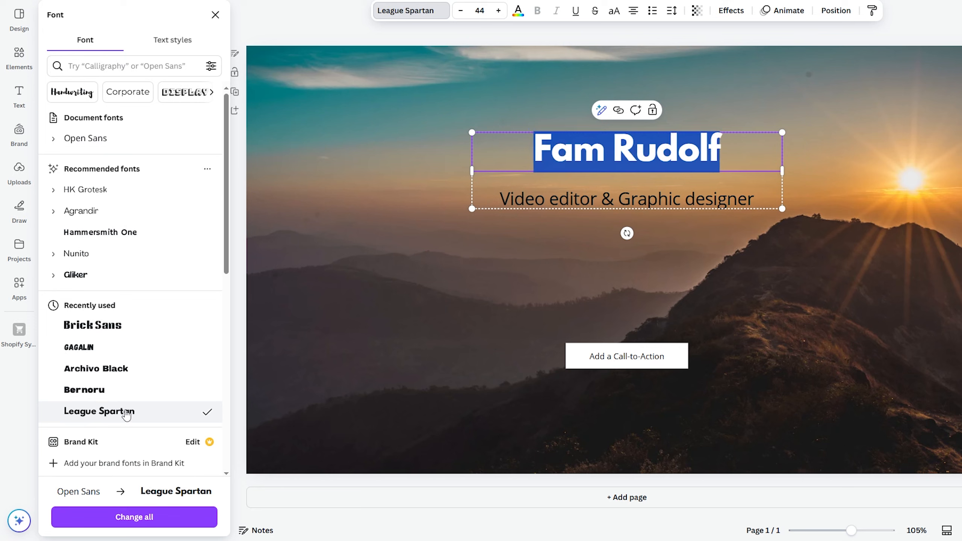
# - Set the 'Video editor & Graphic designer' subtitle in the Gagalin font
pyautogui.click(529, 200)
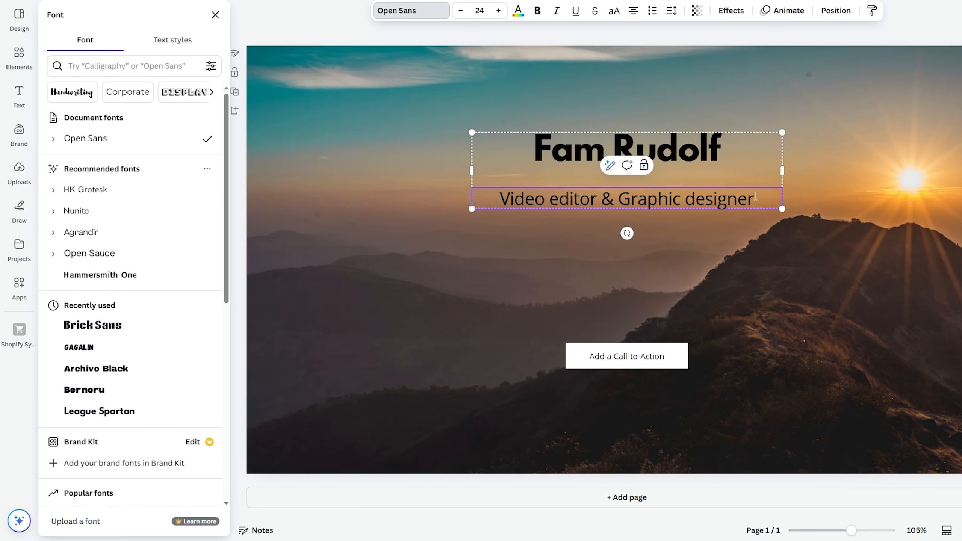
pyautogui.moveTo(756, 195); pyautogui.dragTo(477, 201)
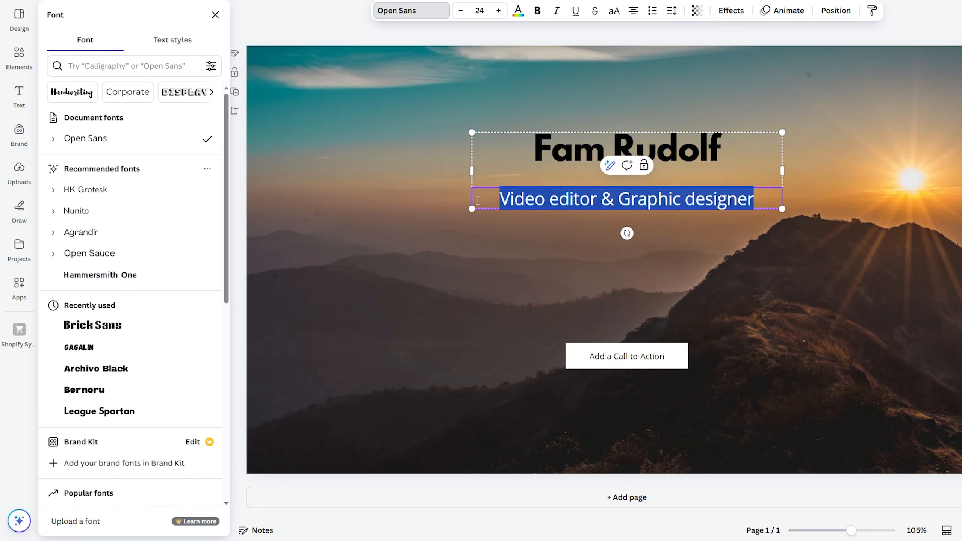
pyautogui.click(105, 352)
pyautogui.click(427, 323)
# - Enlarge the title and subtitle block and move it lower on the hero
pyautogui.click(476, 147)
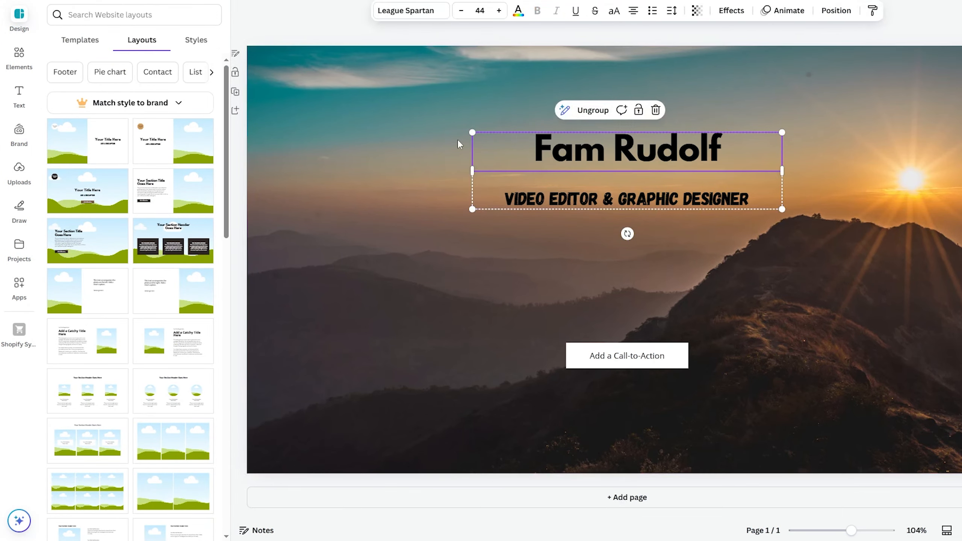
pyautogui.moveTo(472, 132); pyautogui.dragTo(386, 107)
pyautogui.moveTo(668, 145); pyautogui.dragTo(696, 215)
# - Relabel the call-to-action button 'Portoflio' in Archivo Black and widen its text box
pyautogui.click(642, 365)
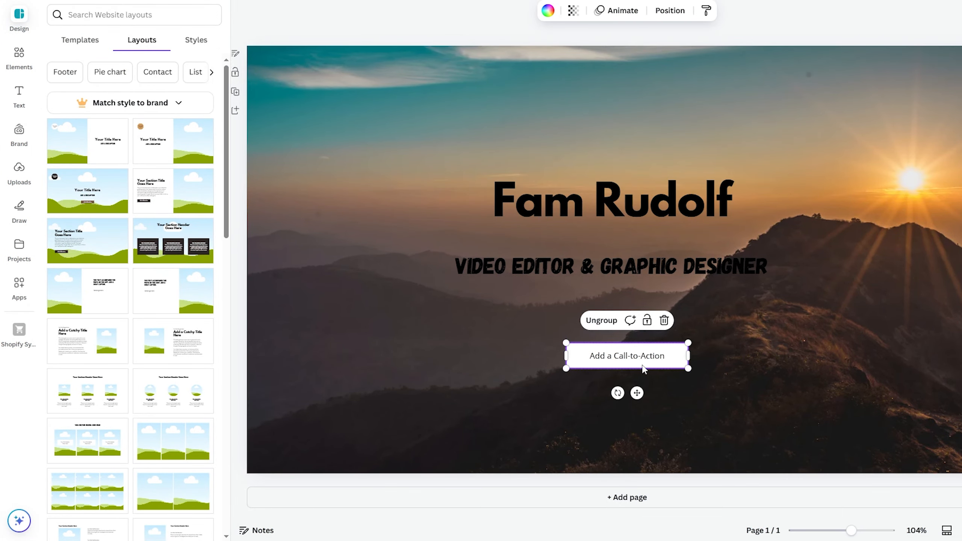
pyautogui.doubleClick(641, 360)
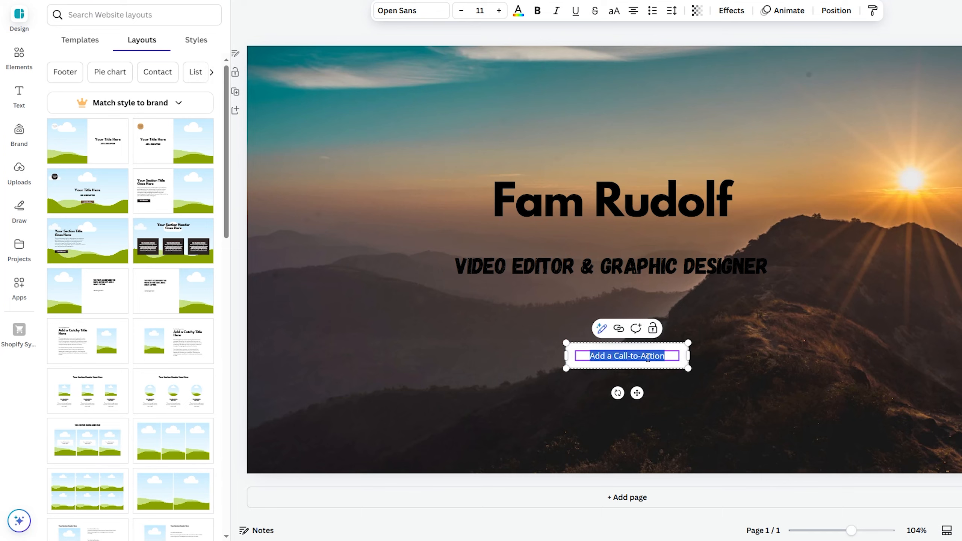
pyautogui.write('P')
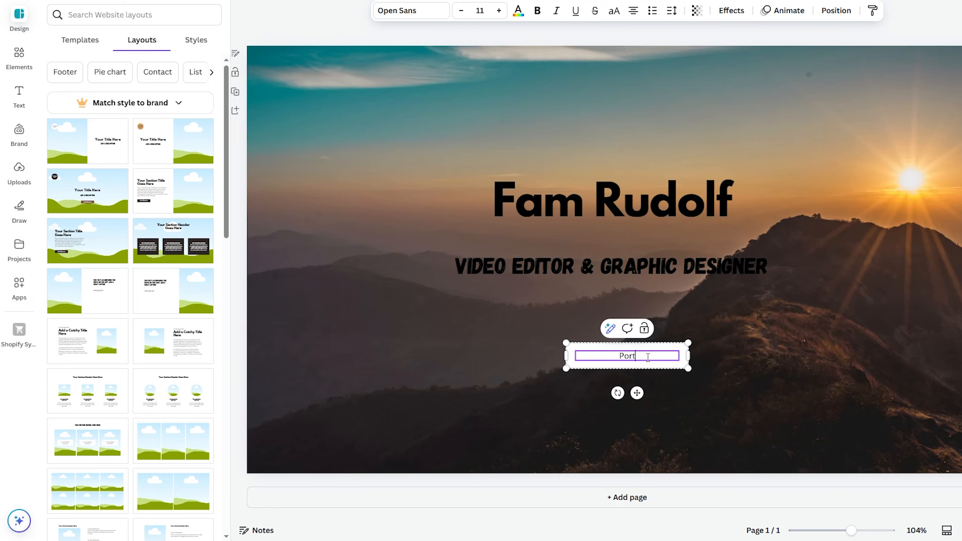
pyautogui.write('ort')
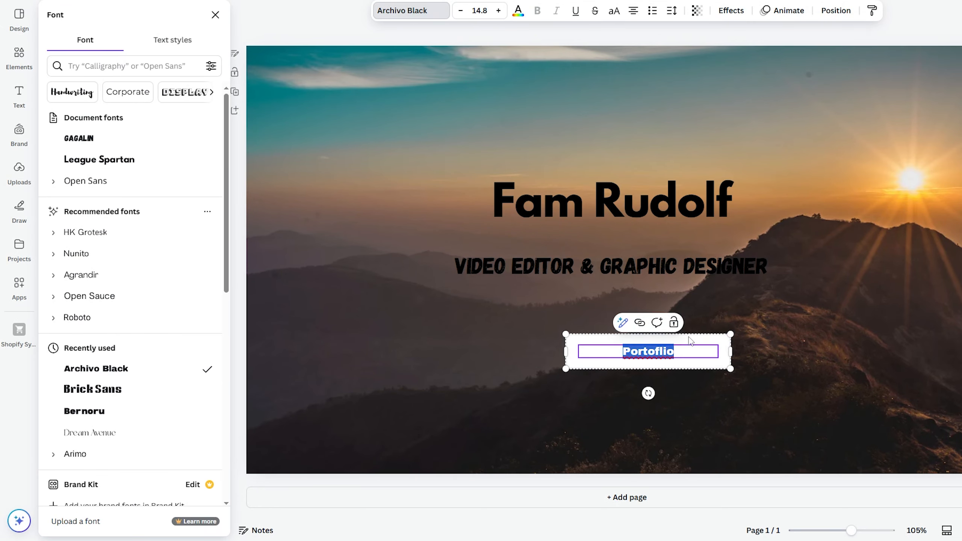
pyautogui.moveTo(691, 345); pyautogui.dragTo(658, 339)
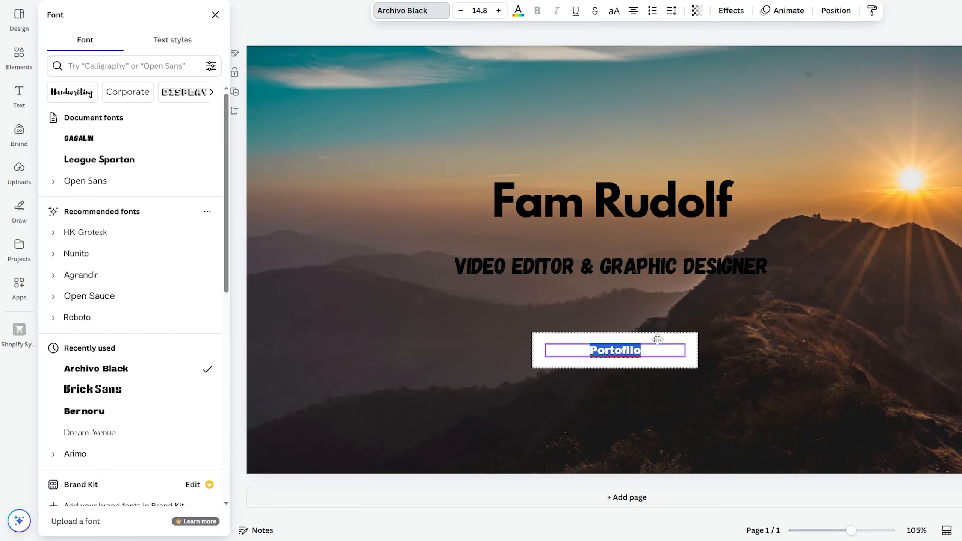
pyautogui.press('Escape')
pyautogui.click(695, 357)
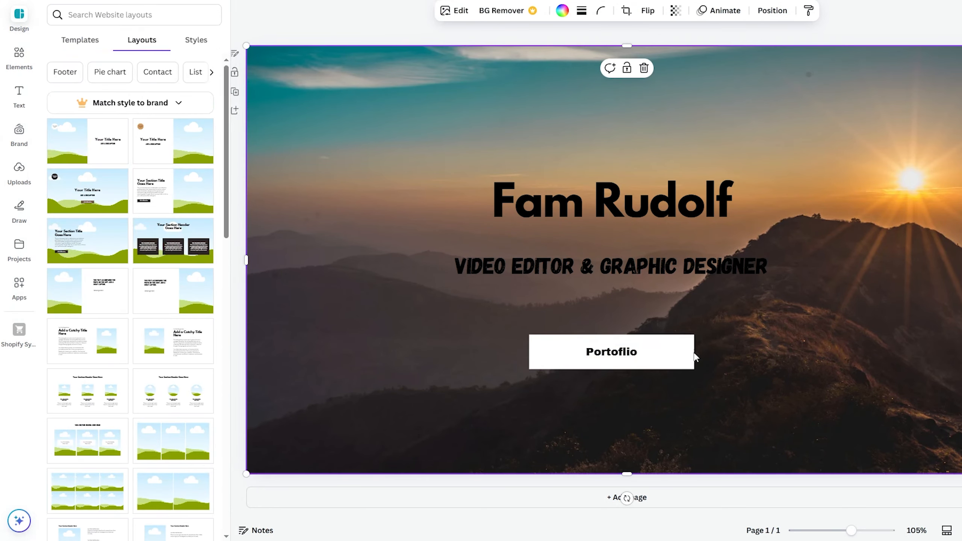
pyautogui.click(693, 356)
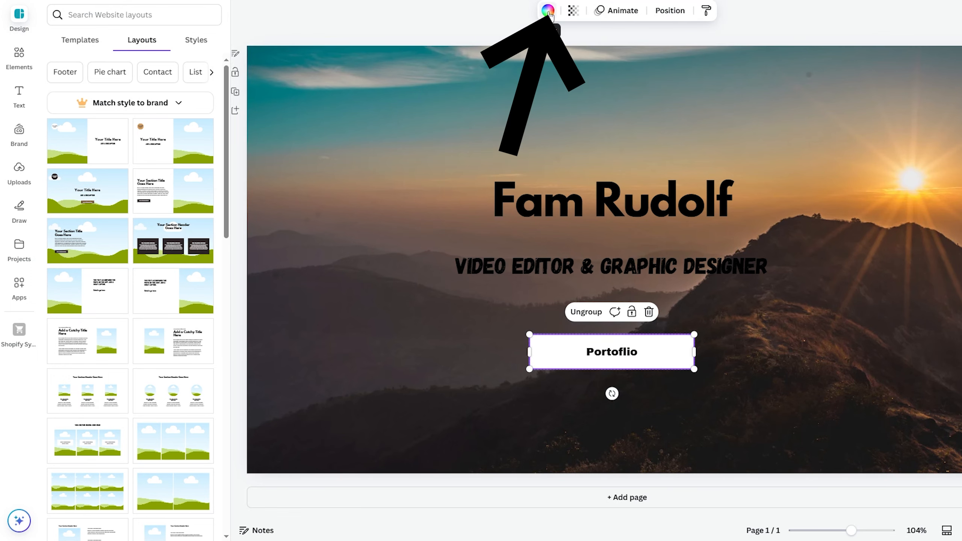
# - Fill the Portoflio button red, nudge it slightly lower, and apply the Wipe animation
pyautogui.click(547, 10)
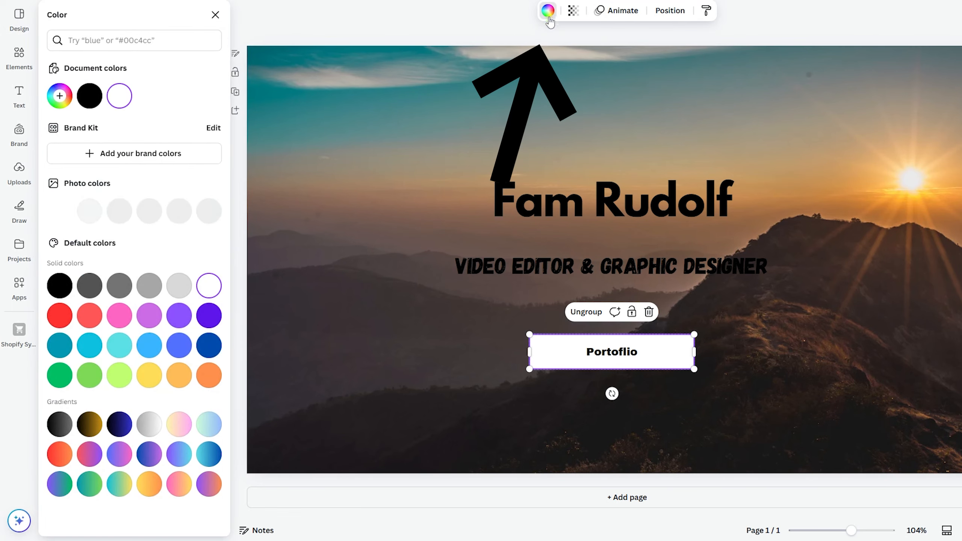
pyautogui.click(71, 317)
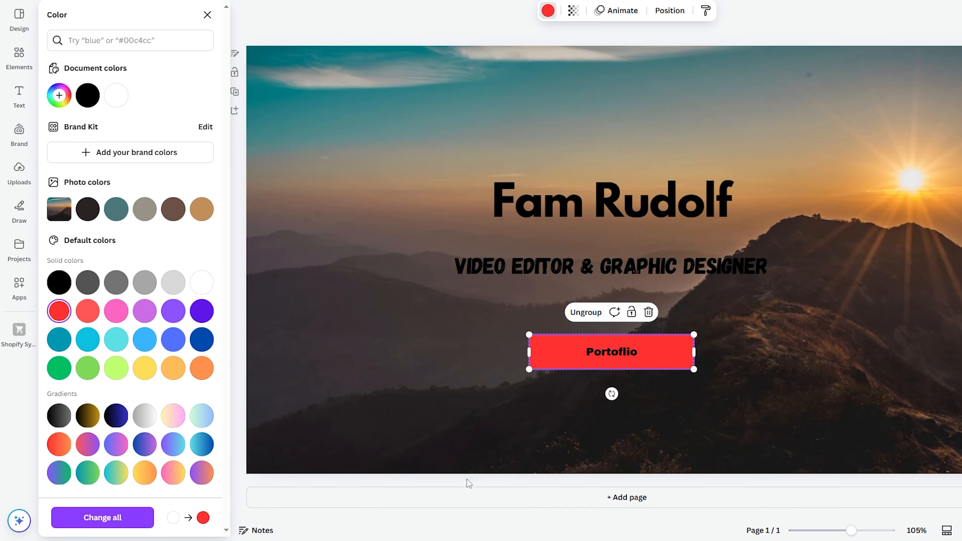
pyautogui.click(662, 352)
pyautogui.moveTo(663, 352); pyautogui.dragTo(664, 356)
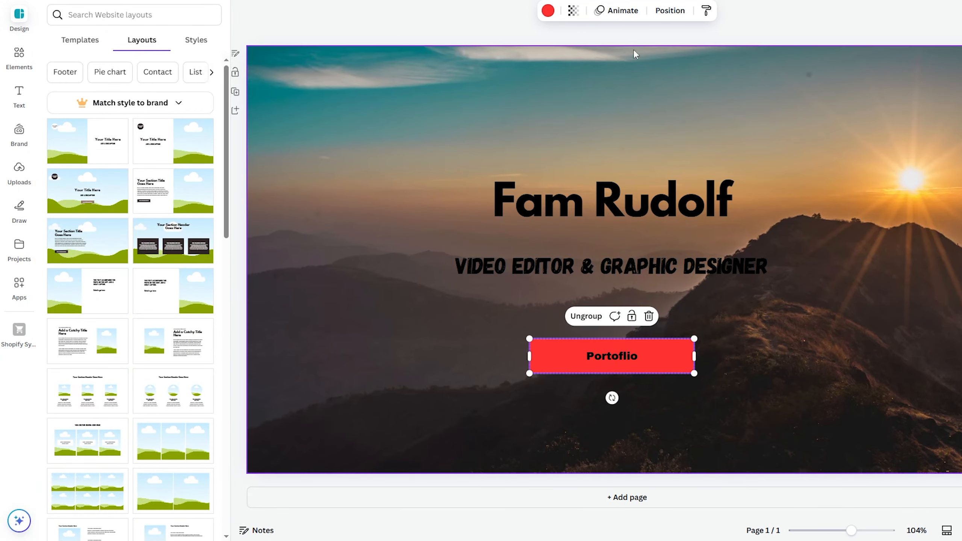
pyautogui.click(622, 10)
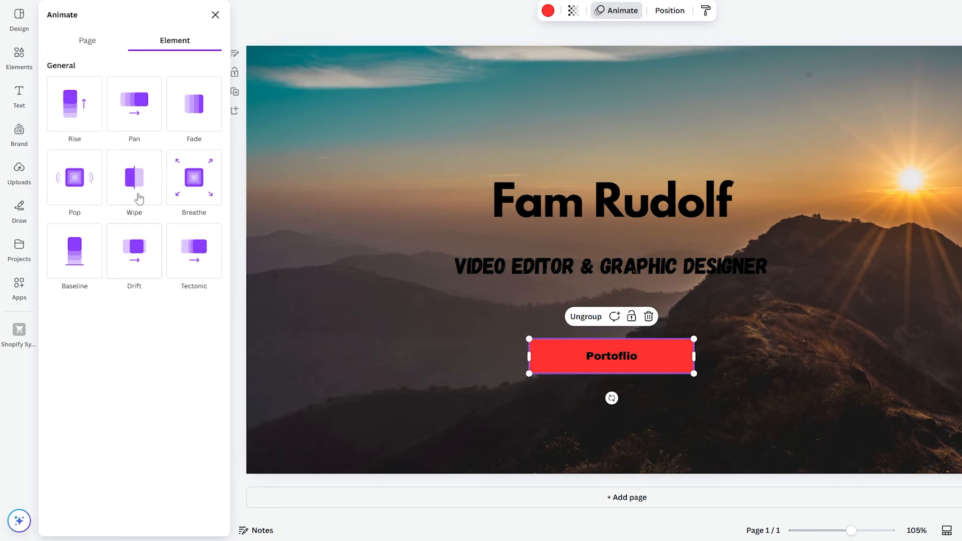
pyautogui.click(139, 198)
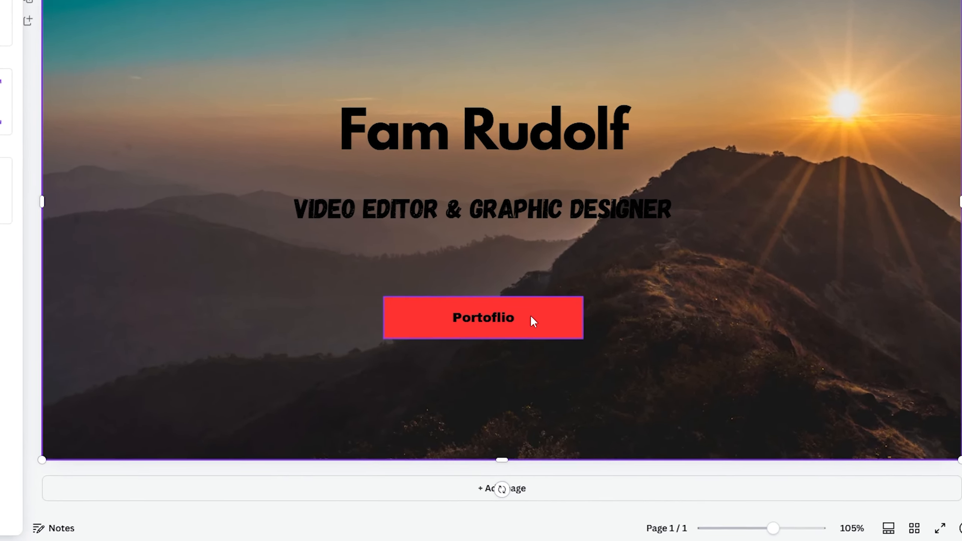
# - Add a link to the Portoflio button using the pasted Facebook profile URL
pyautogui.rightClick(627, 365)
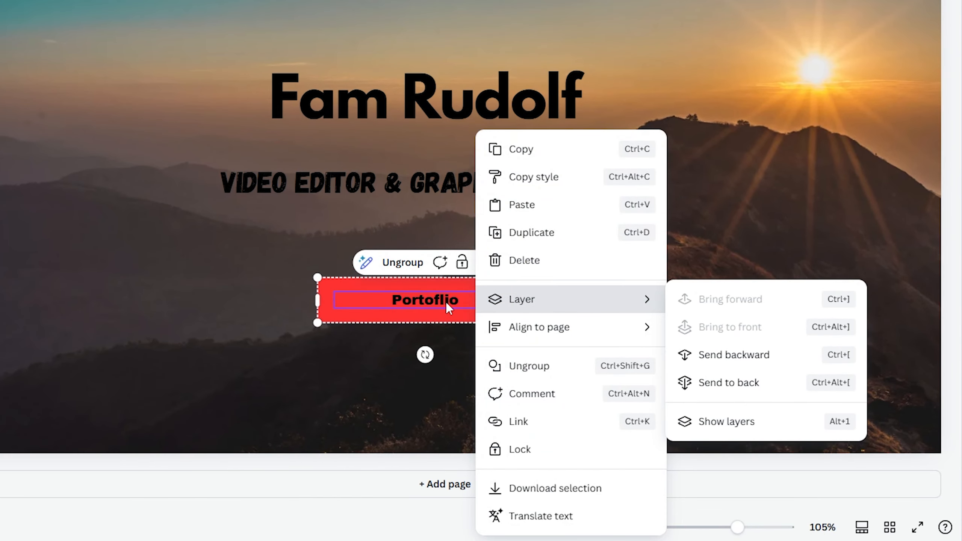
pyautogui.click(539, 432)
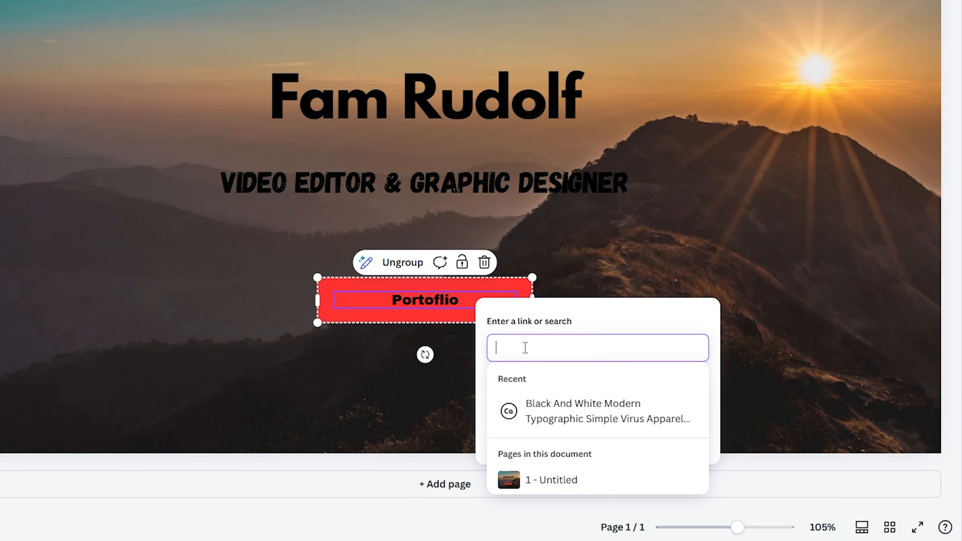
pyautogui.click(551, 508)
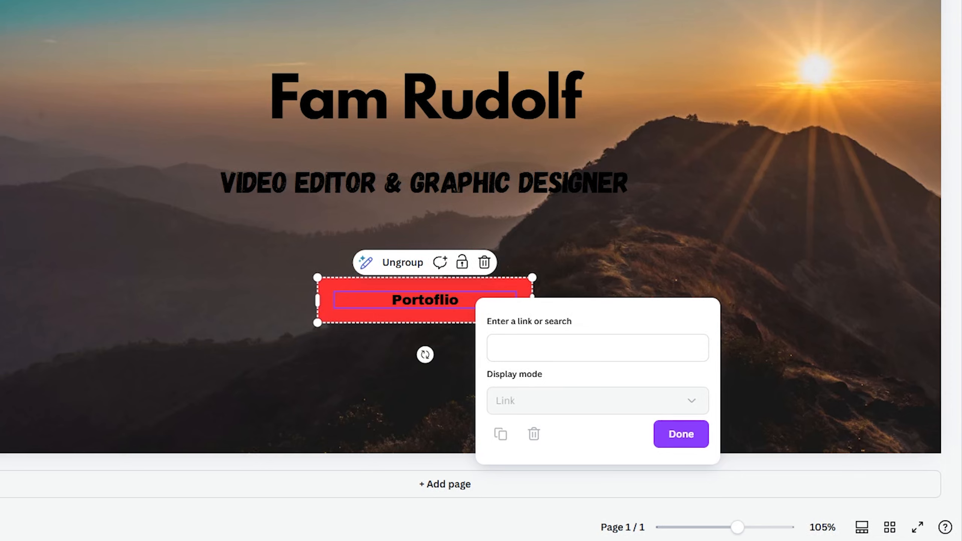
pyautogui.rightClick(502, 285)
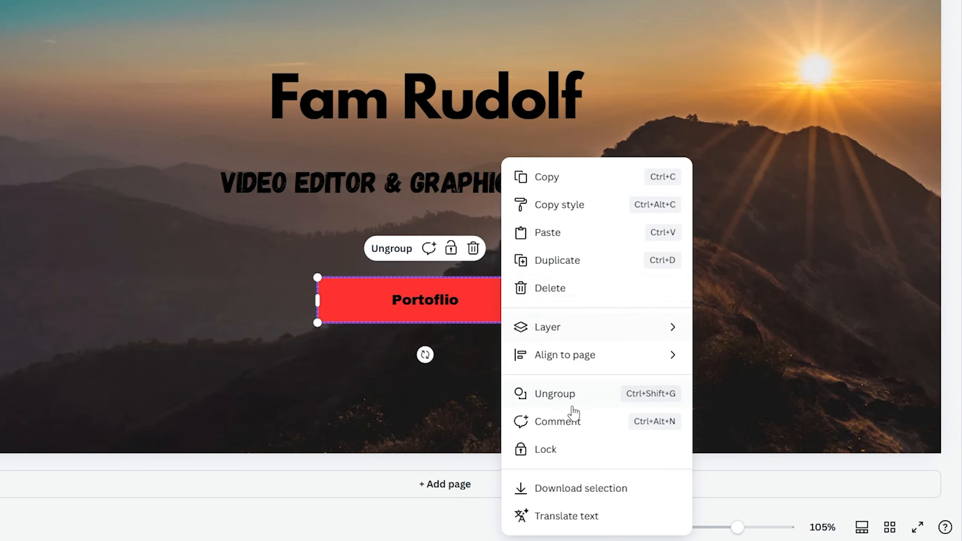
pyautogui.click(560, 428)
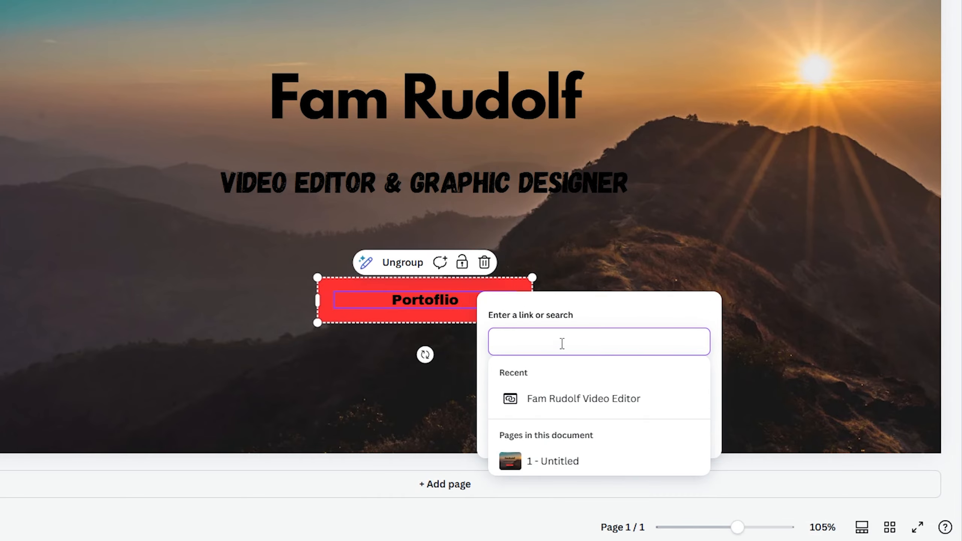
pyautogui.click(682, 435)
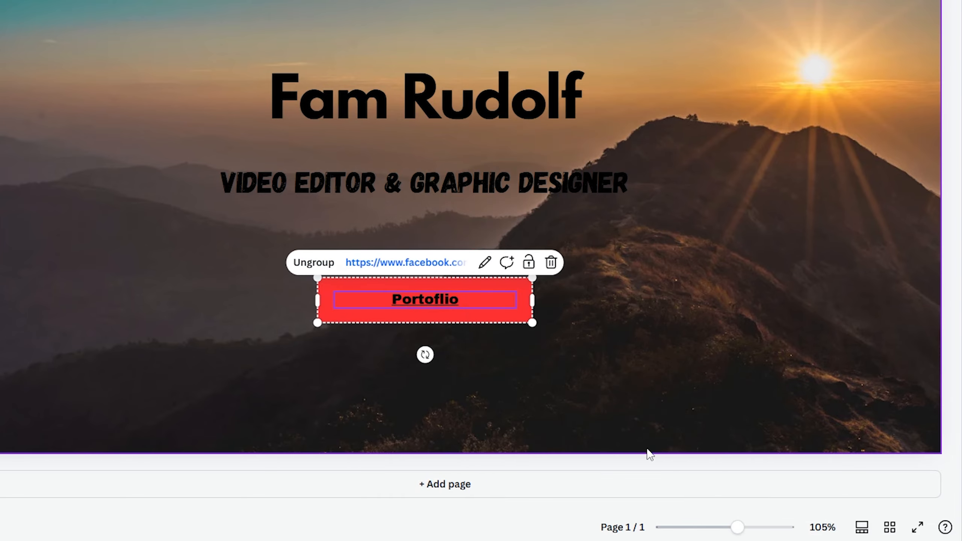
pyautogui.click(460, 319)
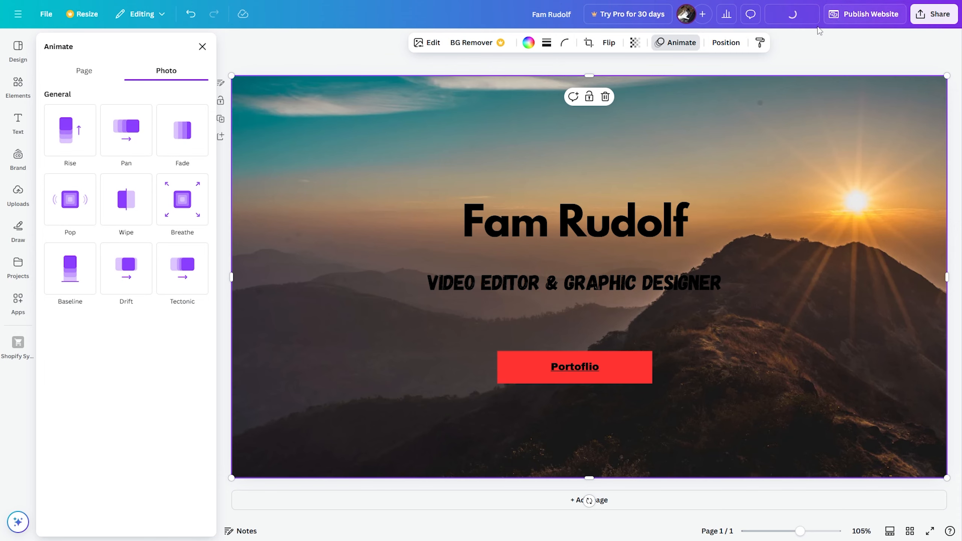
pyautogui.click(791, 14)
pyautogui.click(470, 402)
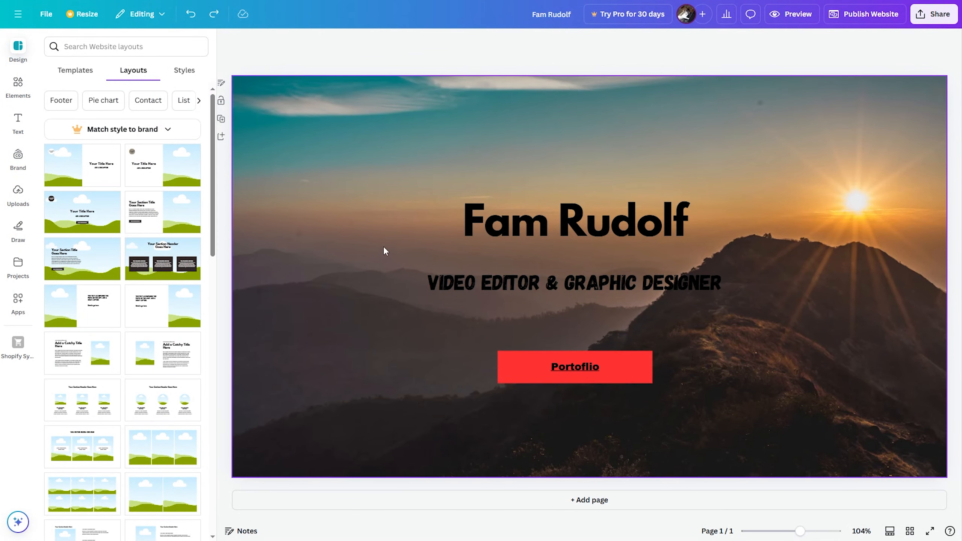
pyautogui.click(577, 219)
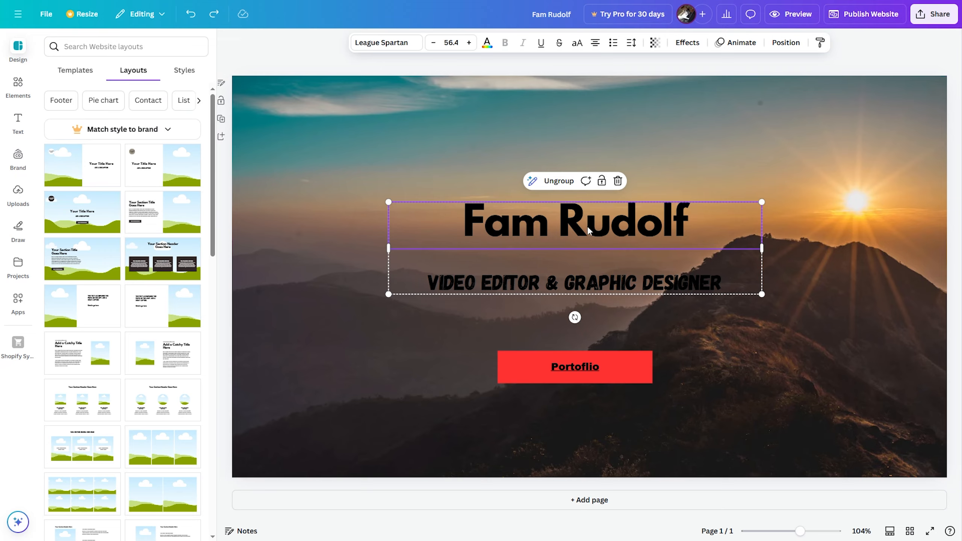
# - Raise the name and subtitle a little, clear the 'mountain' search, and open Shapes
pyautogui.moveTo(589, 232); pyautogui.dragTo(581, 218)
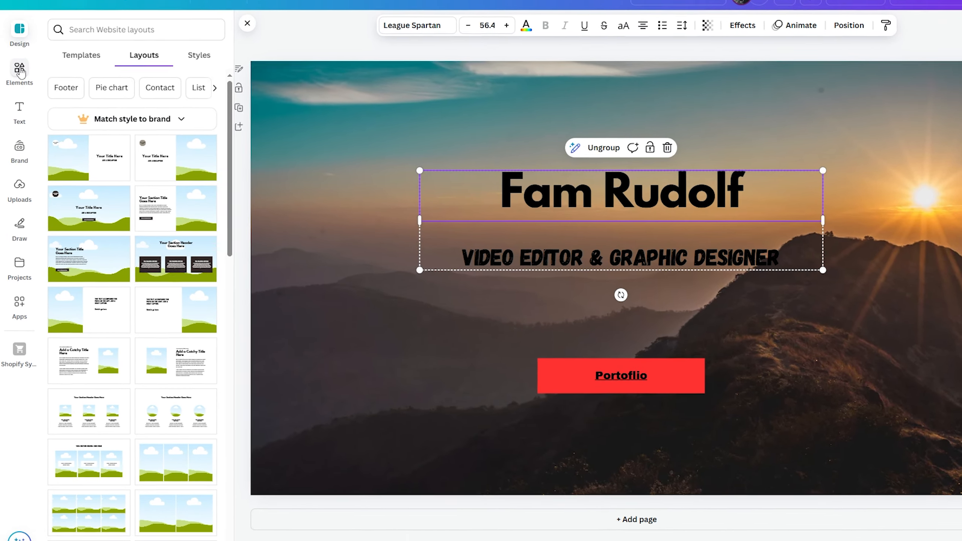
pyautogui.click(18, 87)
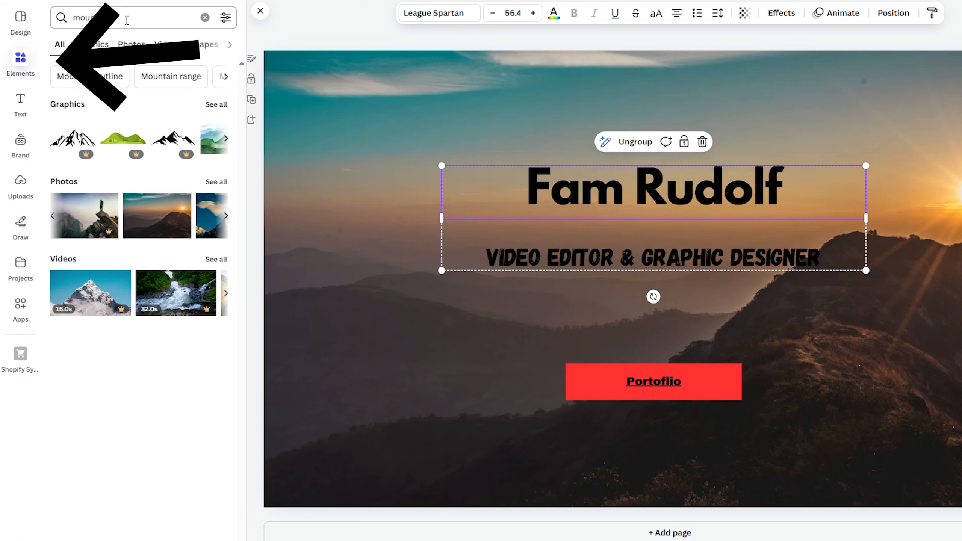
pyautogui.moveTo(126, 18); pyautogui.dragTo(5, 29)
pyautogui.press('BackSpace')
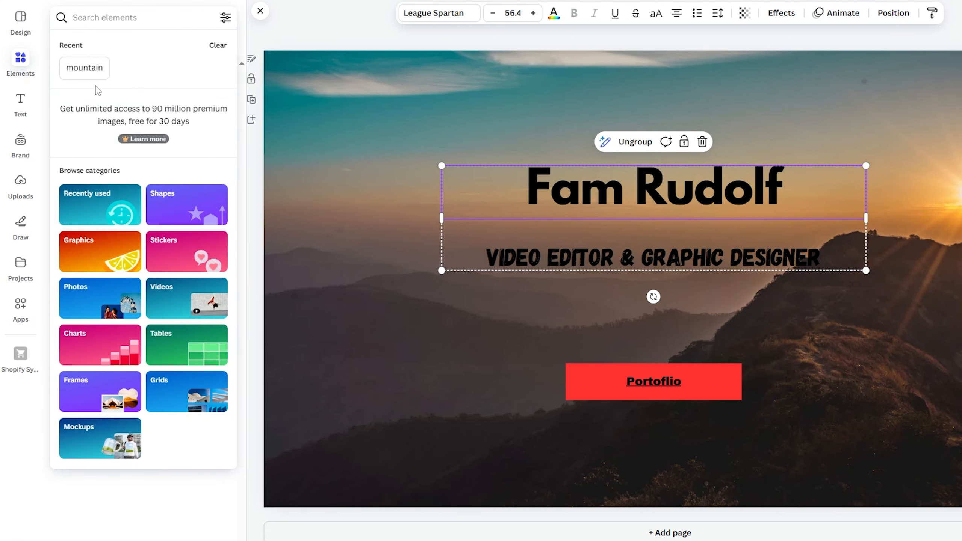
pyautogui.click(184, 209)
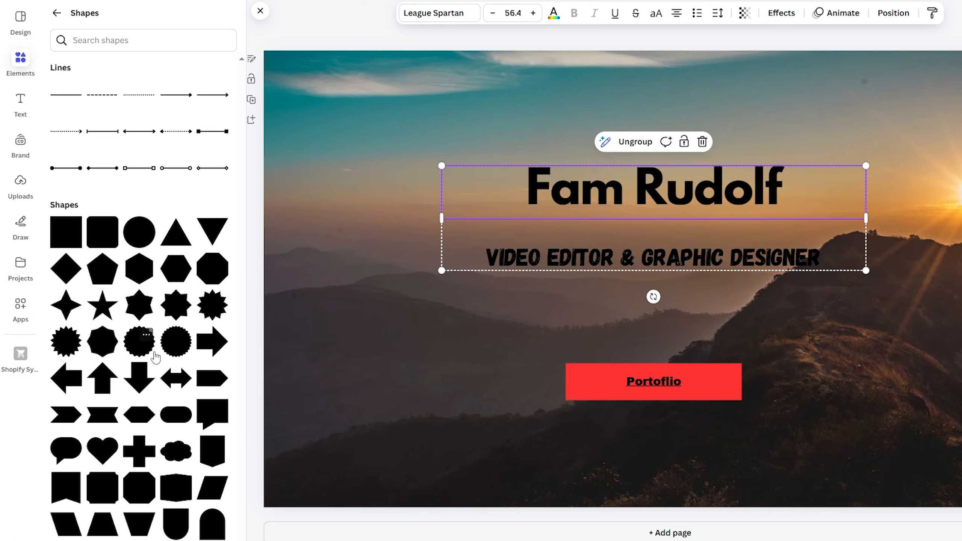
# - Add a red tag shape and stretch it to frame the name and 'Video editor & Graphic designer' lines
pyautogui.click(212, 388)
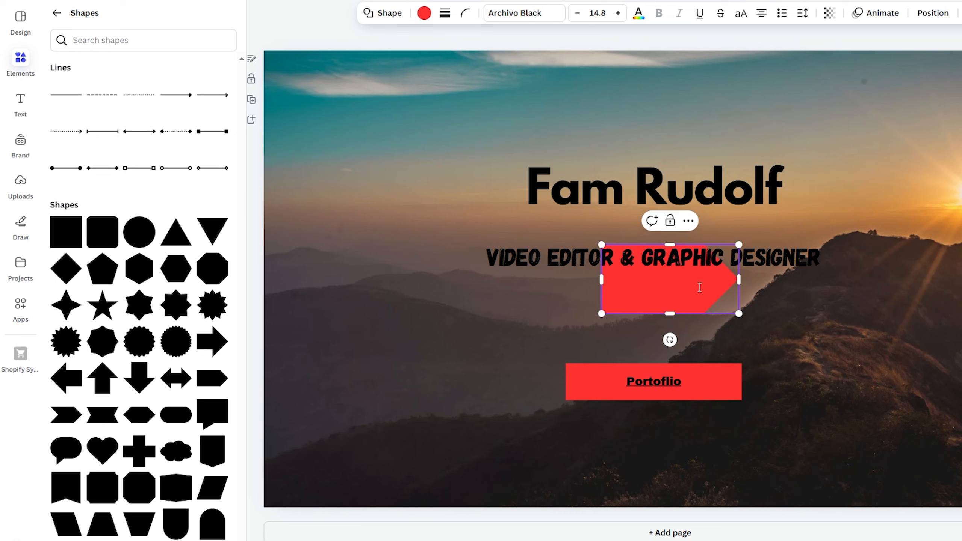
pyautogui.moveTo(739, 279)
pyautogui.mouseDown()
pyautogui.moveTo(866, 275)
pyautogui.moveTo(911, 294)
pyautogui.moveTo(745, 275)
pyautogui.mouseUp()
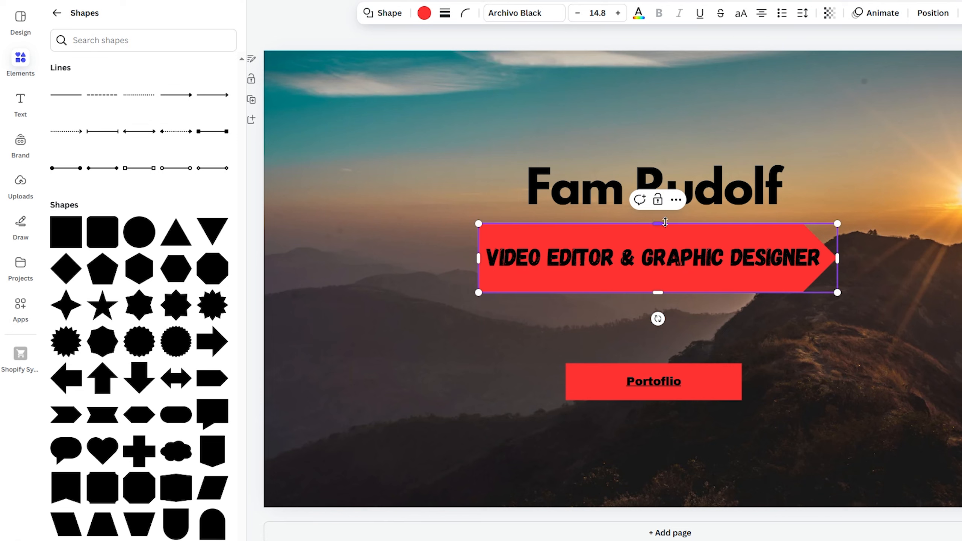
pyautogui.moveTo(657, 225); pyautogui.dragTo(657, 138)
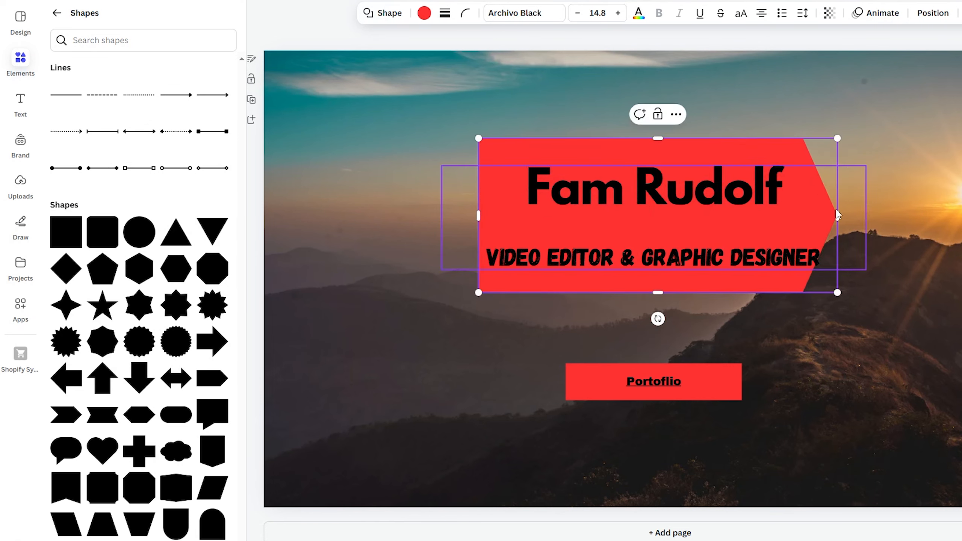
pyautogui.moveTo(844, 216); pyautogui.dragTo(902, 217)
pyautogui.moveTo(856, 149); pyautogui.dragTo(833, 152)
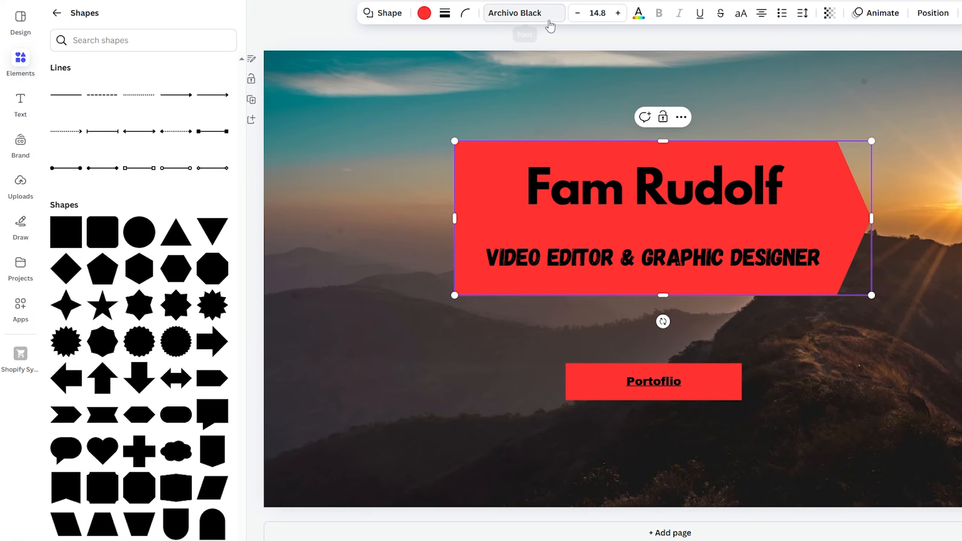
pyautogui.click(256, 301)
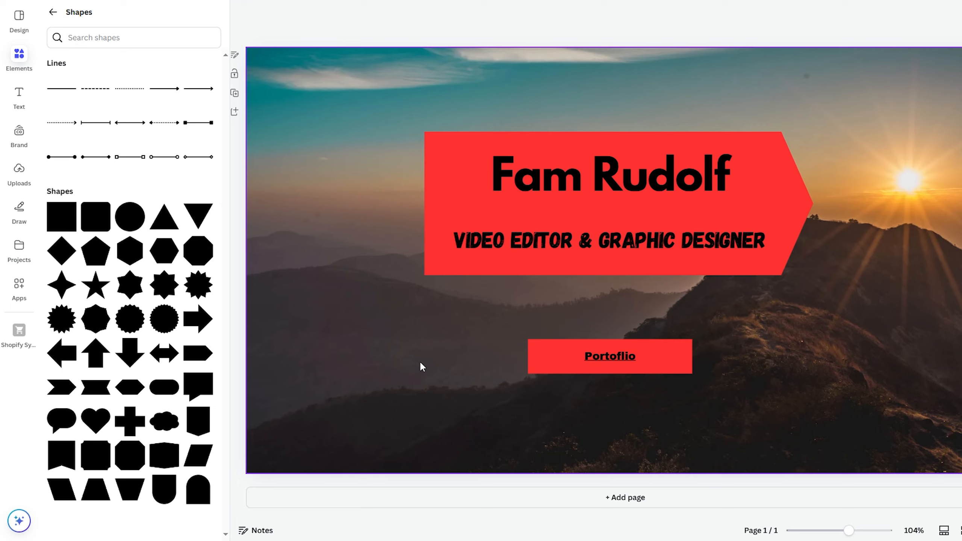
# - Add a second blank page and fill its background with near-black #1E1D1D
pyautogui.click(621, 499)
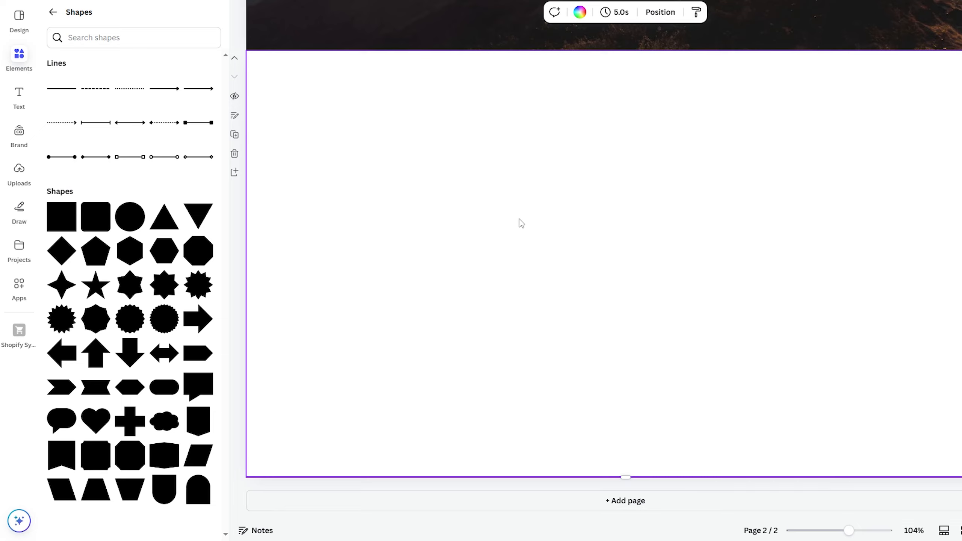
pyautogui.click(579, 11)
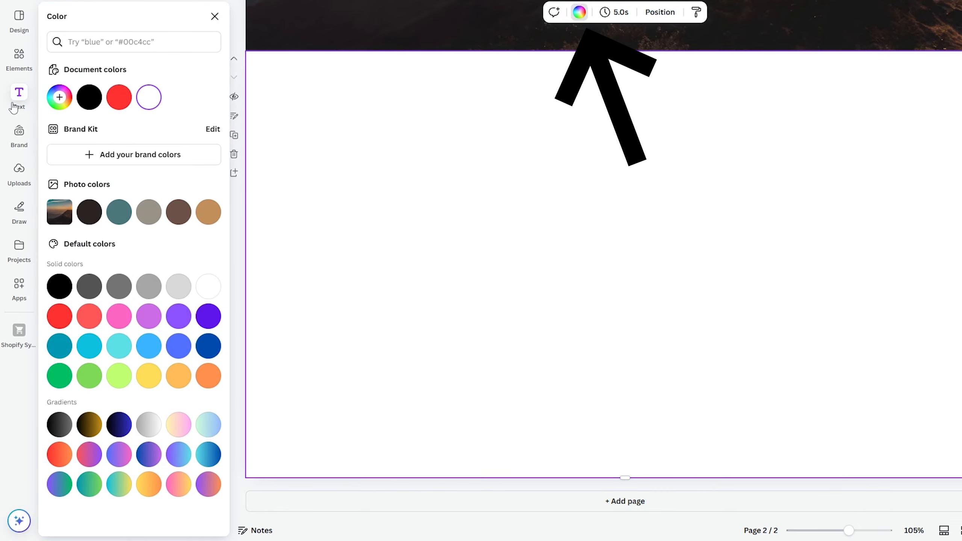
pyautogui.click(60, 97)
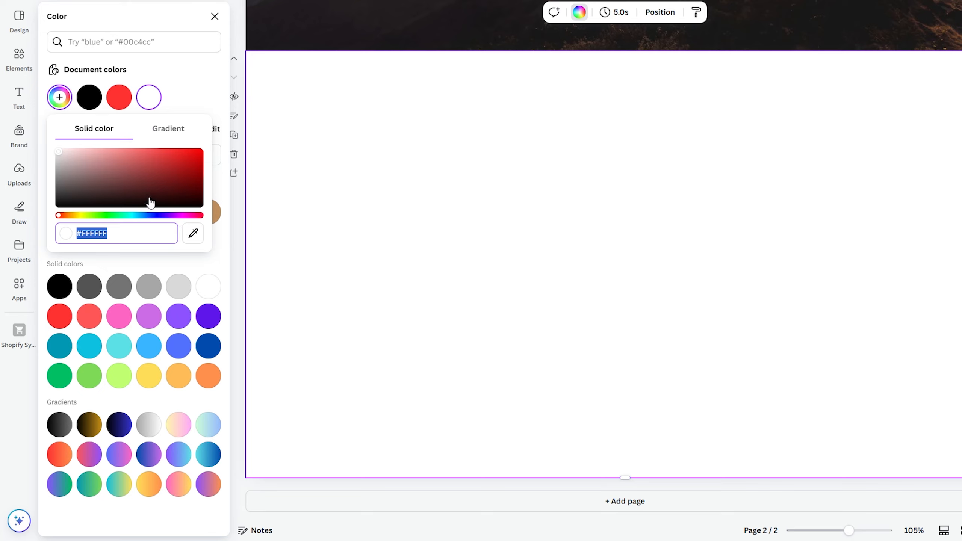
pyautogui.moveTo(91, 193); pyautogui.dragTo(61, 199)
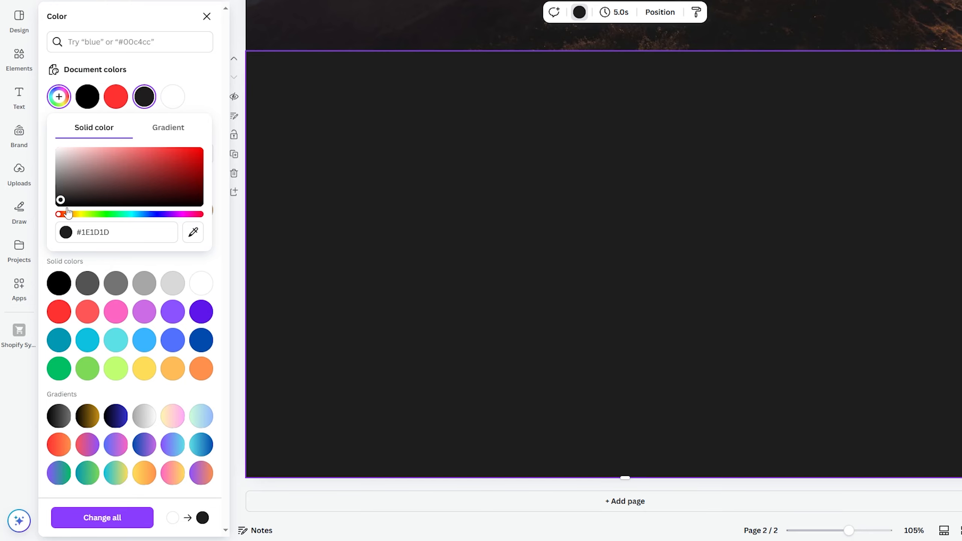
pyautogui.click(206, 17)
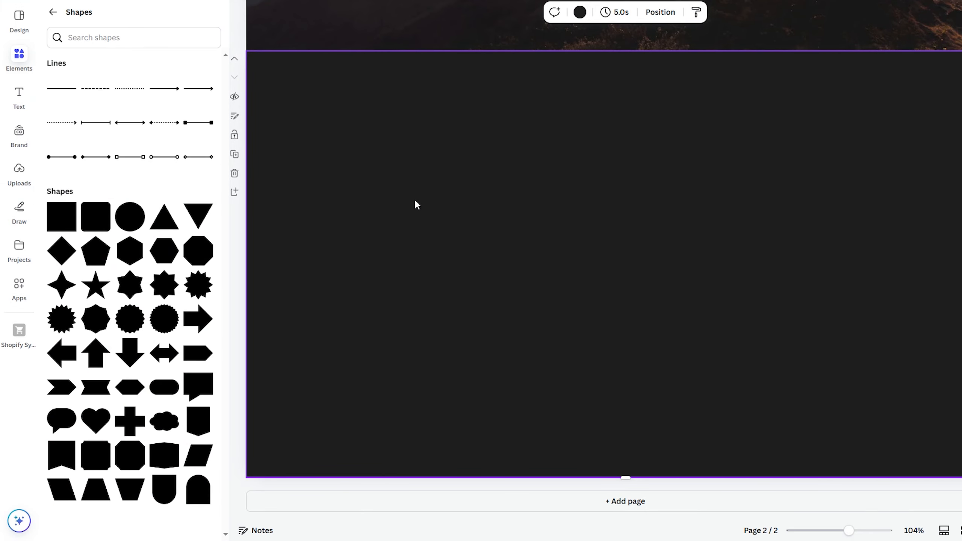
# - Add a heading reading 'About' centred on the dark second page
pyautogui.click(19, 95)
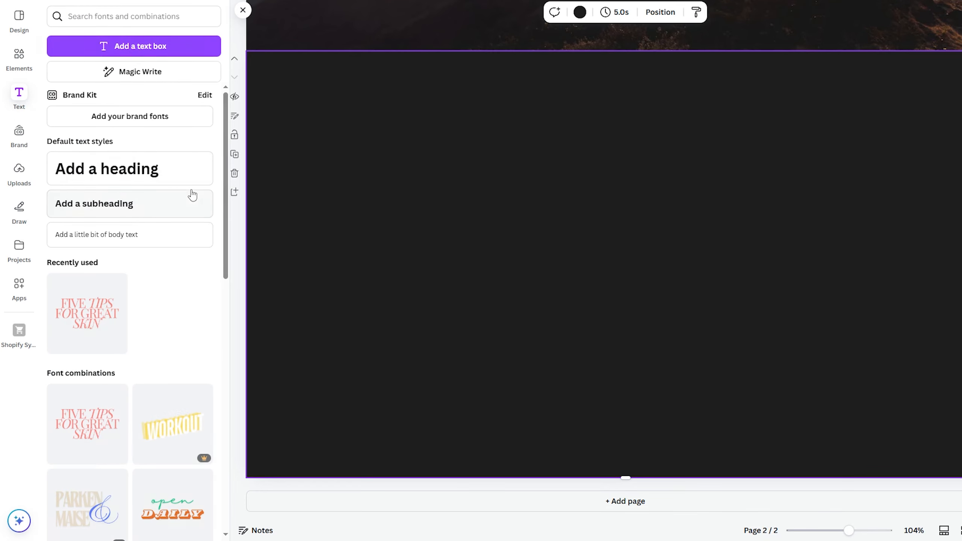
pyautogui.click(116, 176)
pyautogui.write('About')
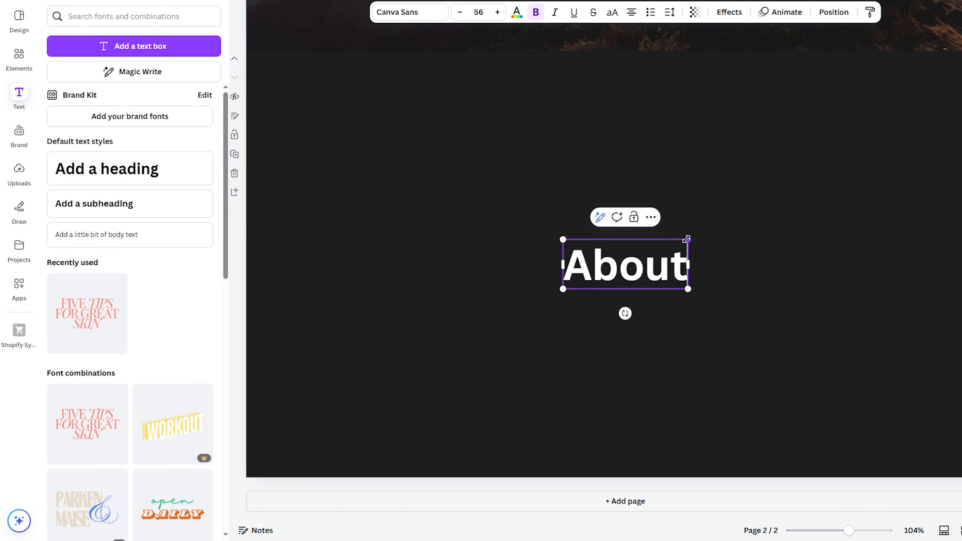
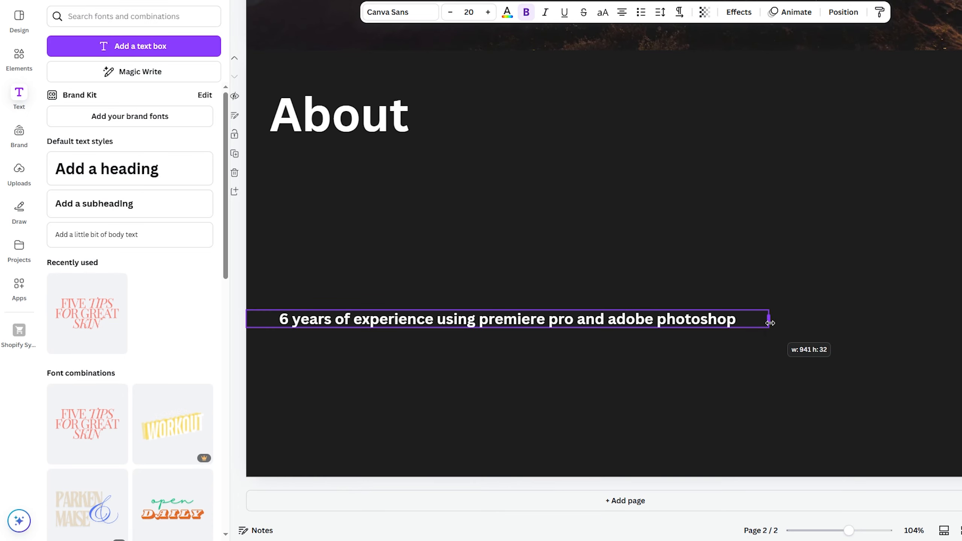
# - Widen the 20-pt experience line to a single row and align it directly under the About heading
pyautogui.moveTo(769, 322); pyautogui.dragTo(782, 323)
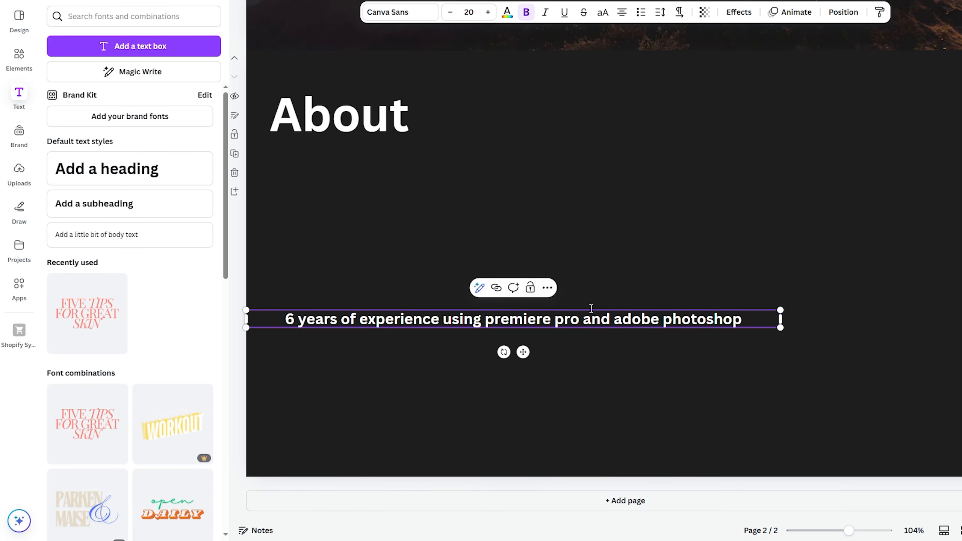
pyautogui.click(558, 359)
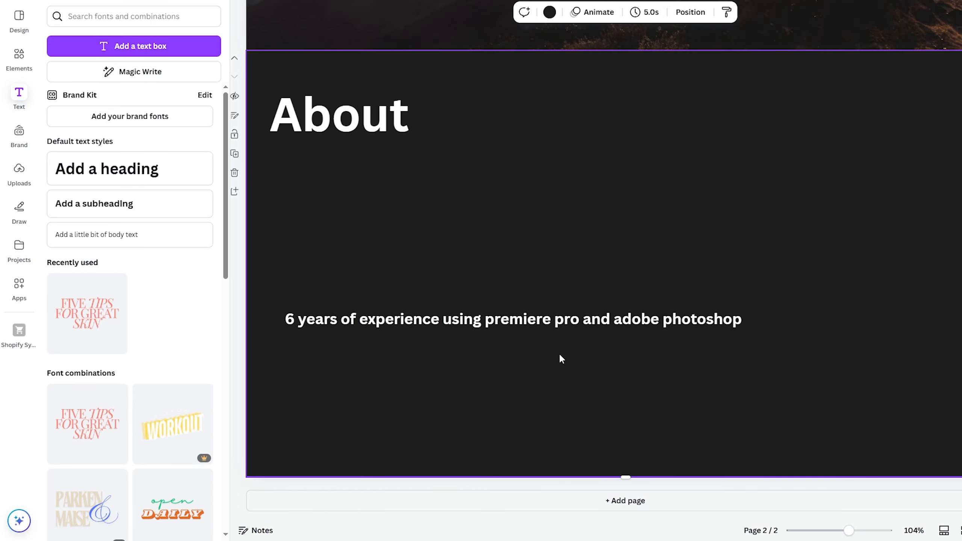
pyautogui.moveTo(522, 316); pyautogui.dragTo(506, 164)
pyautogui.moveTo(361, 128); pyautogui.dragTo(392, 118)
pyautogui.moveTo(439, 171); pyautogui.dragTo(442, 171)
pyautogui.click(414, 290)
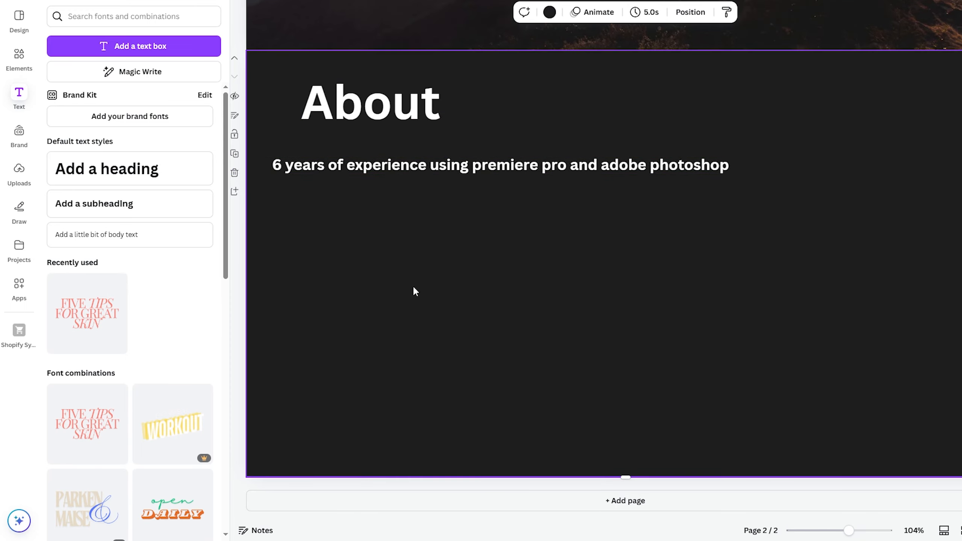
pyautogui.click(19, 57)
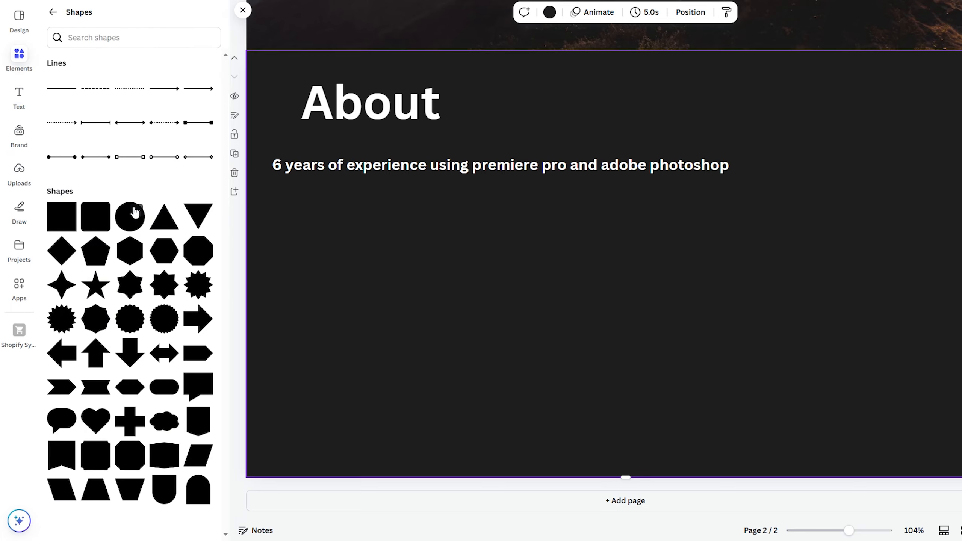
# - Place a dotted double-arrow line under the experience text, stretched to the text's width
pyautogui.click(169, 125)
pyautogui.moveTo(495, 265); pyautogui.dragTo(273, 198)
pyautogui.moveTo(539, 196); pyautogui.dragTo(731, 196)
pyautogui.click(316, 234)
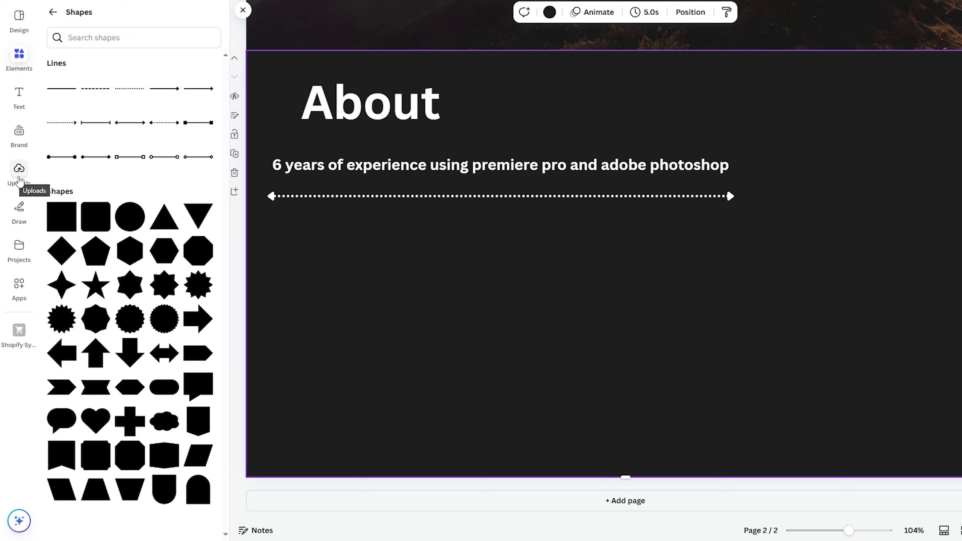
# - Look through the uploaded media and the list of available apps
pyautogui.click(19, 171)
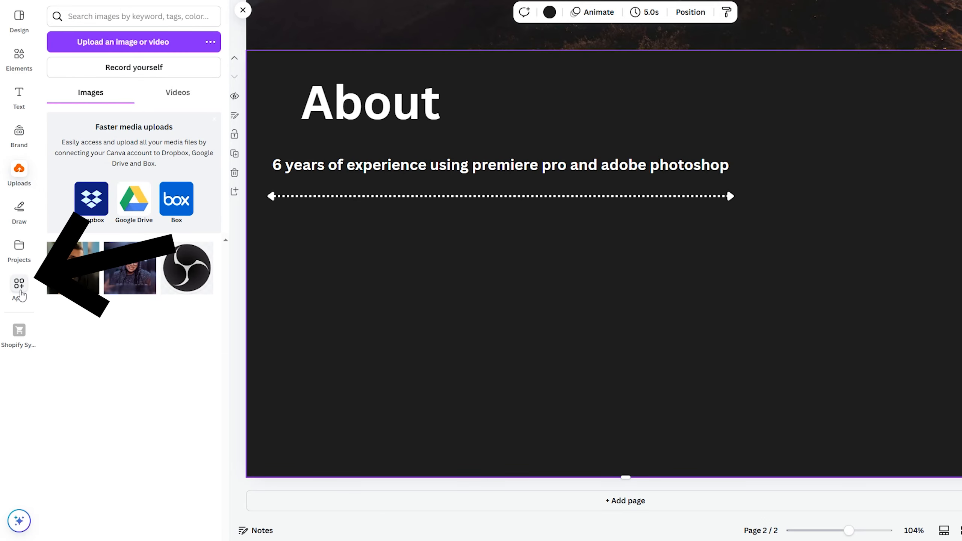
pyautogui.click(35, 297)
pyautogui.scroll(-8, 129, 236)
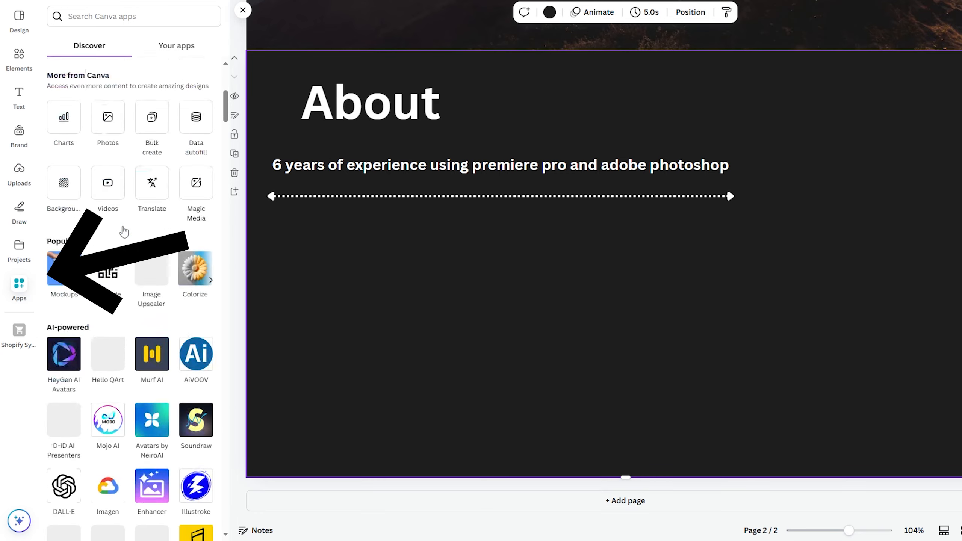
pyautogui.scroll(-8, 134, 288)
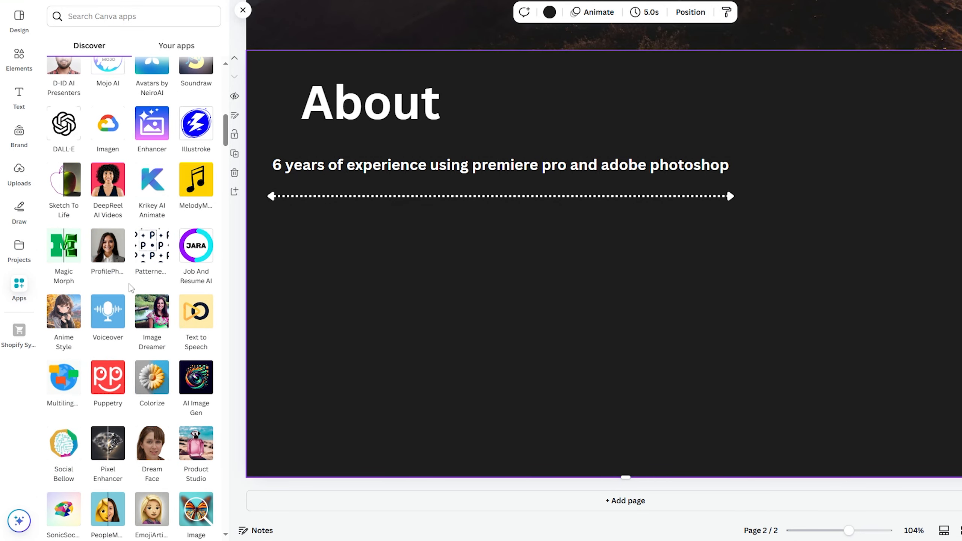
pyautogui.scroll(11, 131, 288)
pyautogui.scroll(-4, 131, 288)
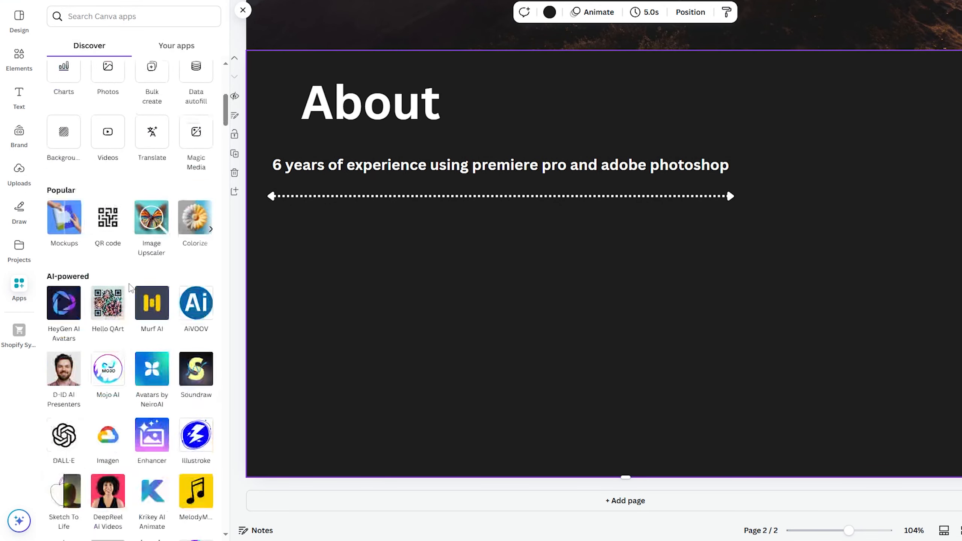
pyautogui.scroll(-10, 131, 288)
pyautogui.scroll(5, 131, 288)
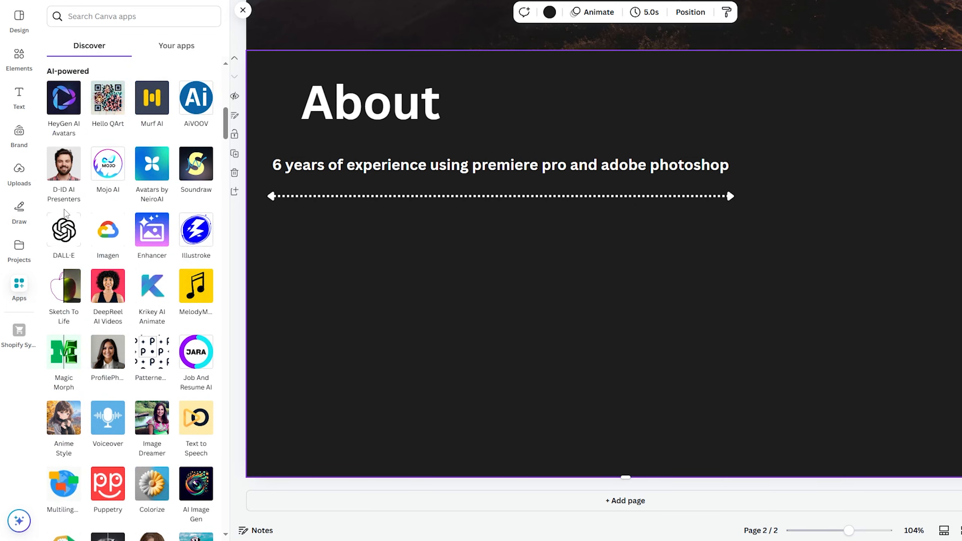
pyautogui.scroll(4, 72, 227)
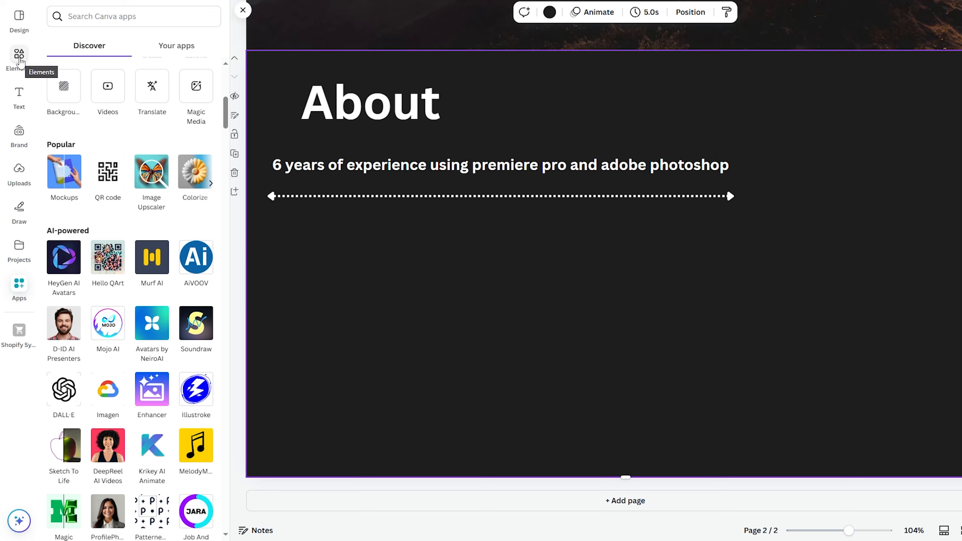
# - Clear the old mountain search and search all graphics for 'premiere icon'
pyautogui.click(20, 62)
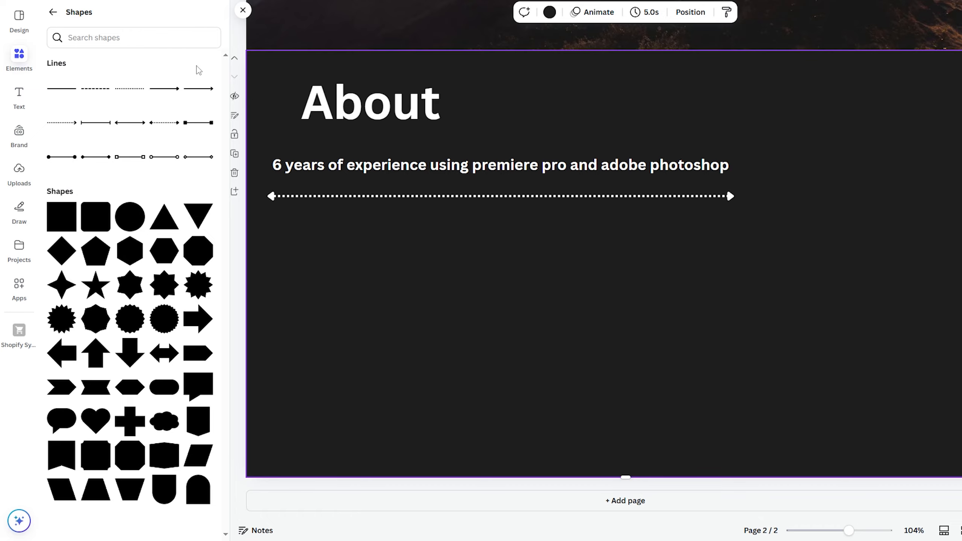
pyautogui.click(52, 12)
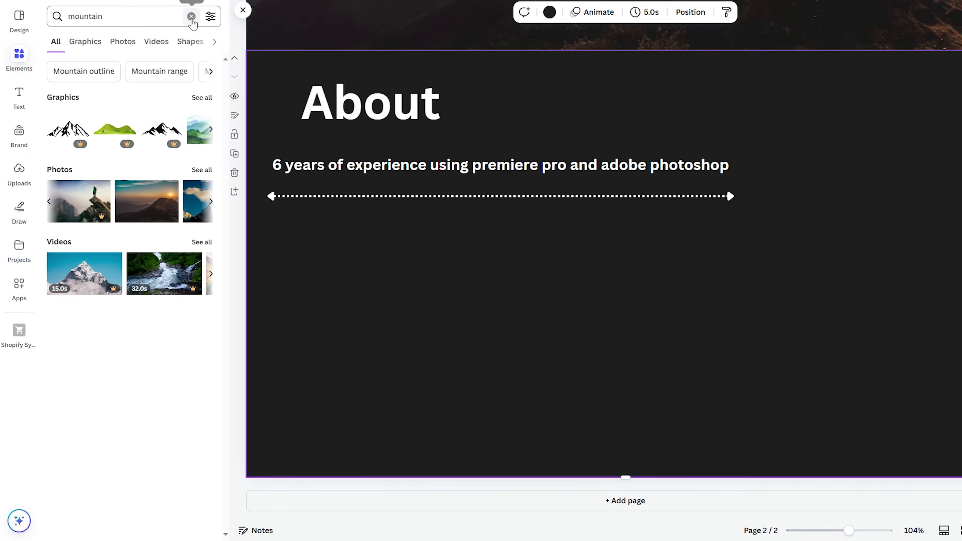
pyautogui.click(190, 16)
pyautogui.scroll(-5, 90, 127)
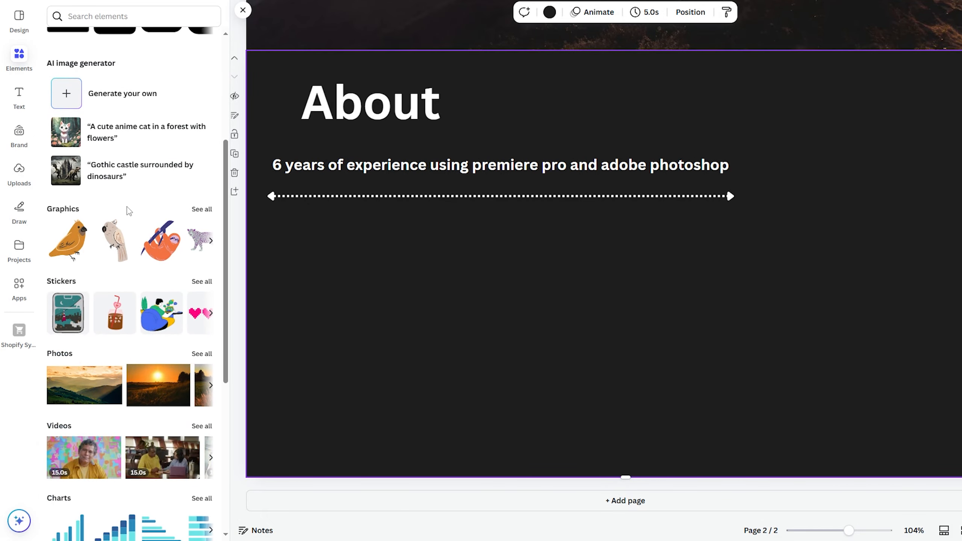
pyautogui.scroll(-3, 128, 227)
pyautogui.scroll(4, 70, 242)
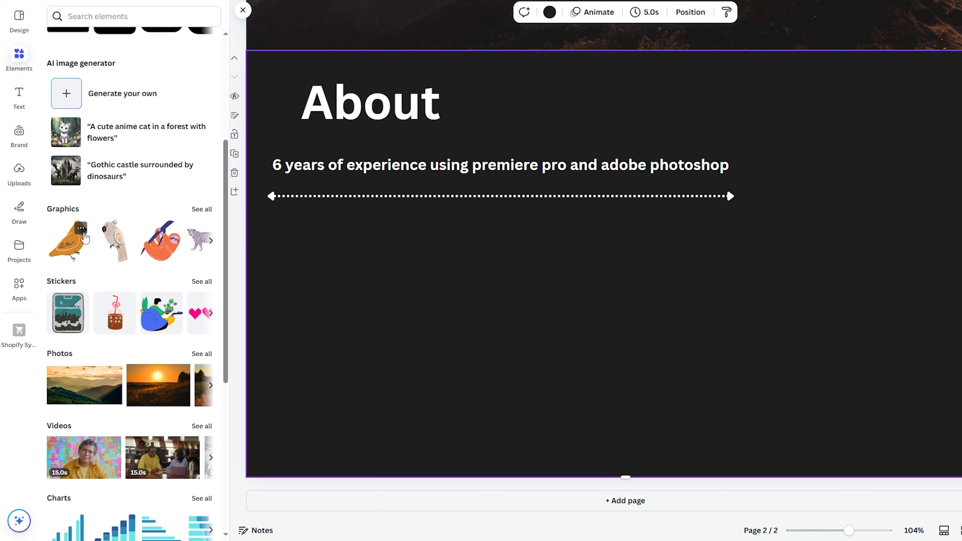
pyautogui.click(201, 209)
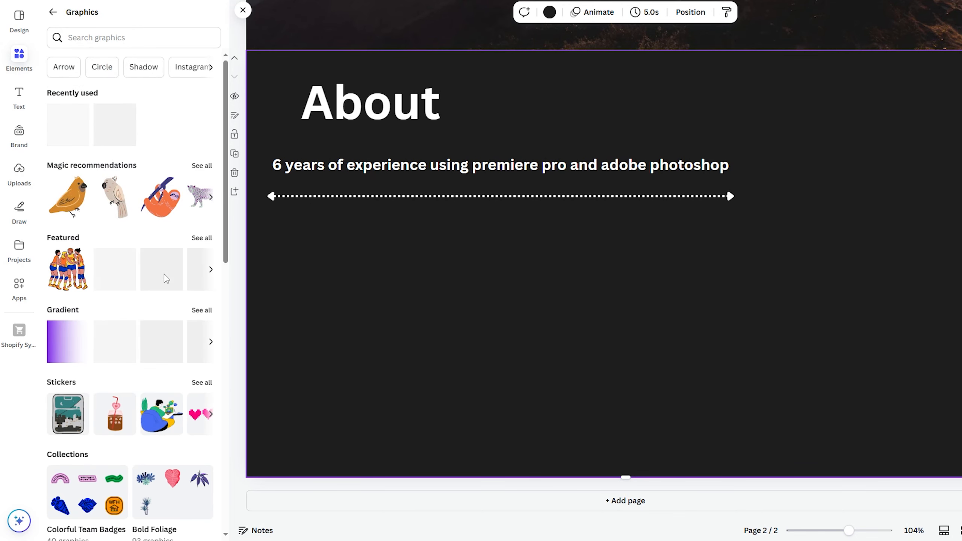
pyautogui.click(121, 36)
pyautogui.write('premi')
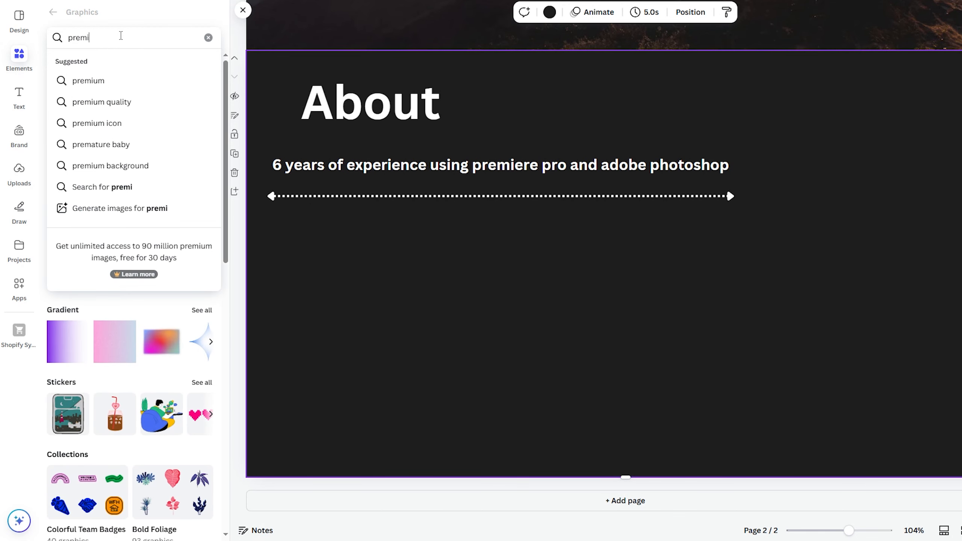
pyautogui.write('ere')
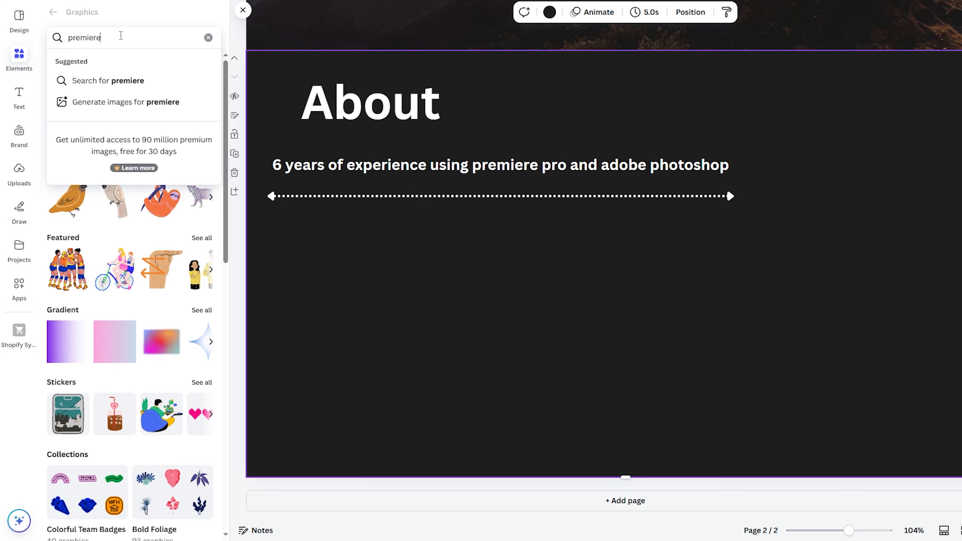
pyautogui.write(' icon')
pyautogui.press('Return')
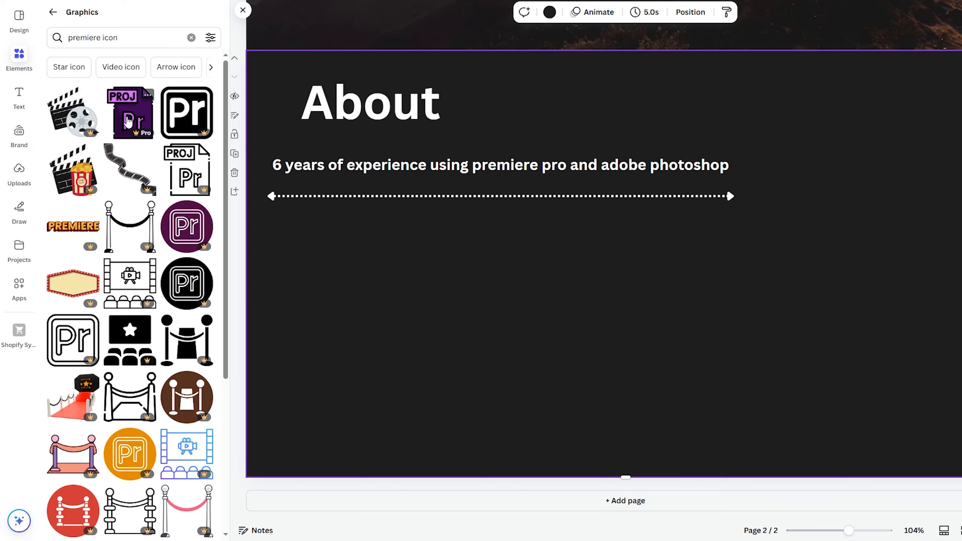
# - Place the clapperboard graphic, shrink it, and move it to the About page's bottom-right corner
pyautogui.scroll(-15, 128, 122)
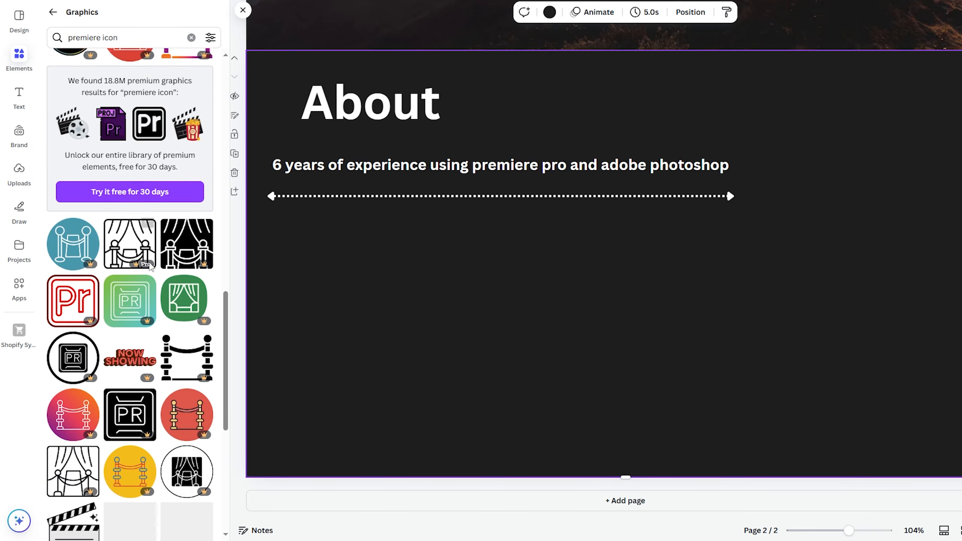
pyautogui.scroll(-3, 149, 278)
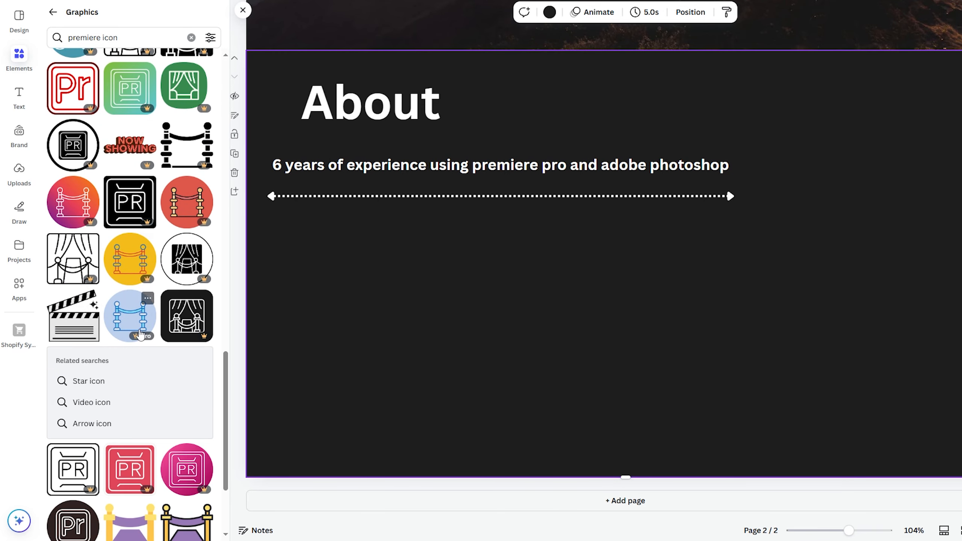
pyautogui.moveTo(70, 324); pyautogui.dragTo(735, 309)
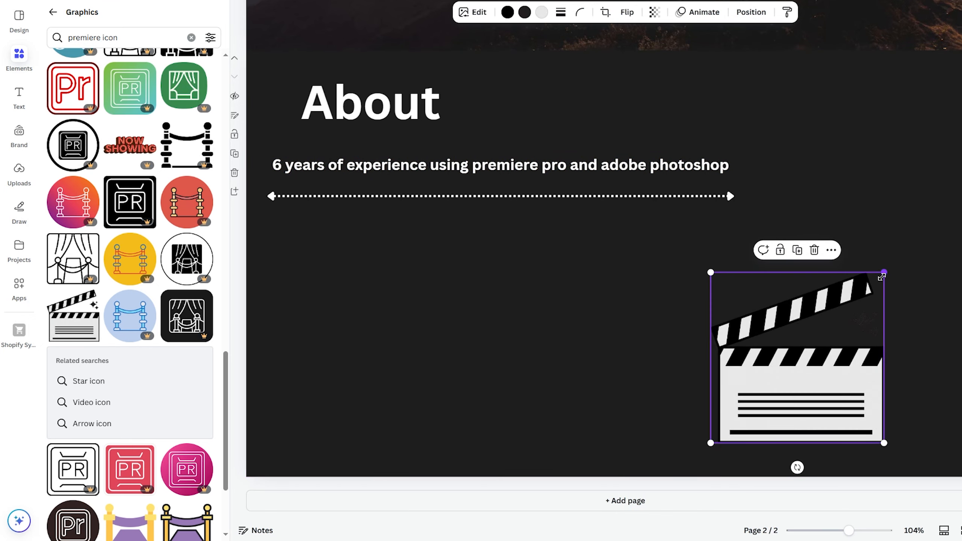
pyautogui.moveTo(881, 277); pyautogui.dragTo(775, 381)
pyautogui.moveTo(756, 416); pyautogui.dragTo(900, 444)
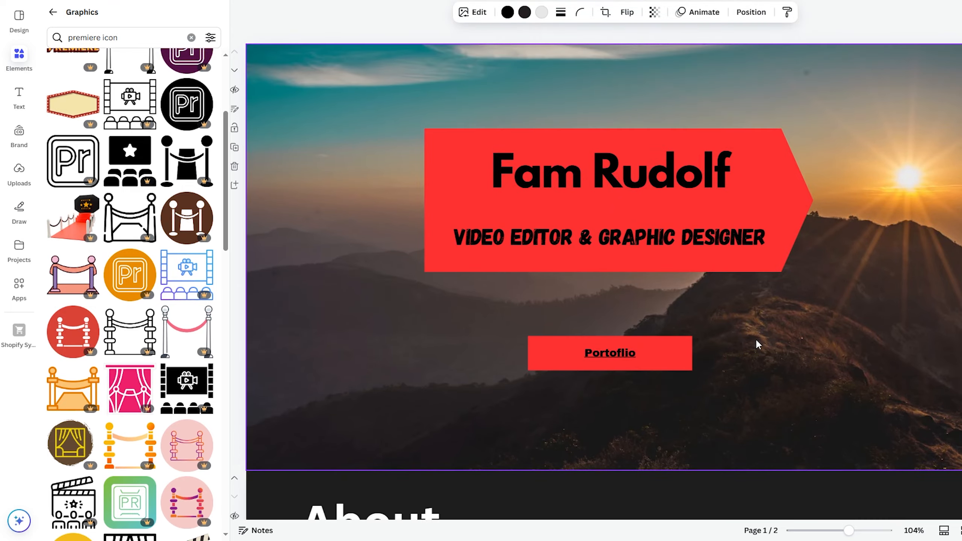
pyautogui.scroll(-1, 761, 317)
pyautogui.scroll(1, 807, 341)
# - Replace the 'premiere icon' search with an 'instagram icon' graphics search
pyautogui.click(731, 308)
pyautogui.scroll(5, 79, 182)
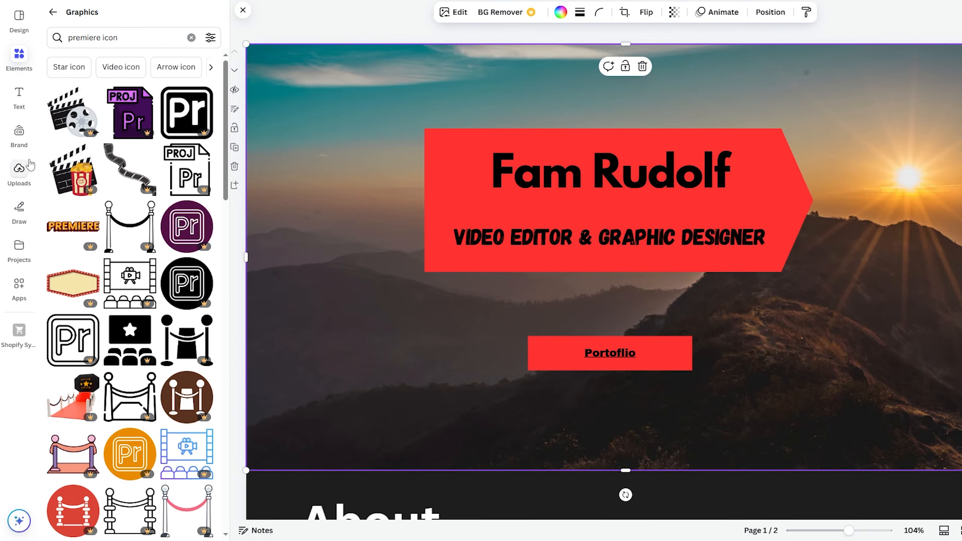
pyautogui.click(136, 39)
pyautogui.press('BackSpace')
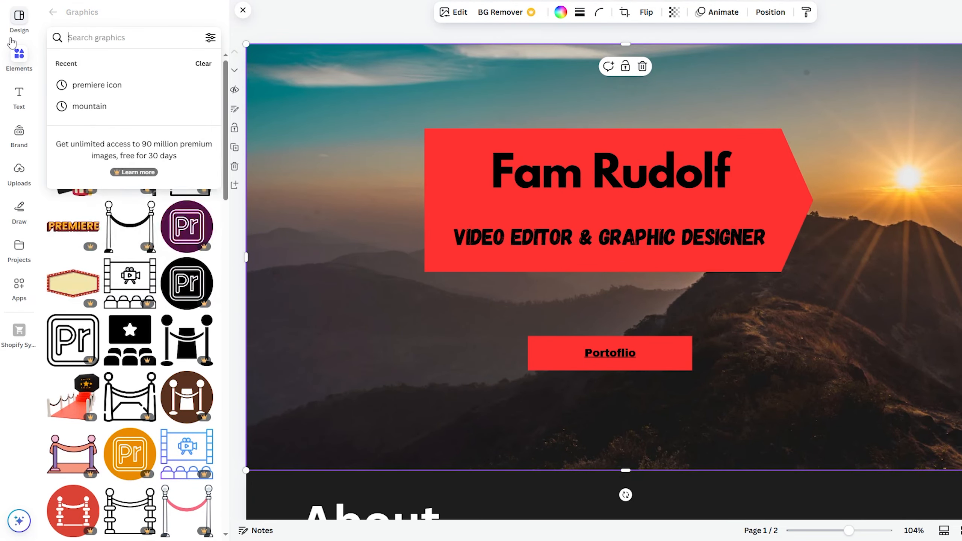
pyautogui.press('Return')
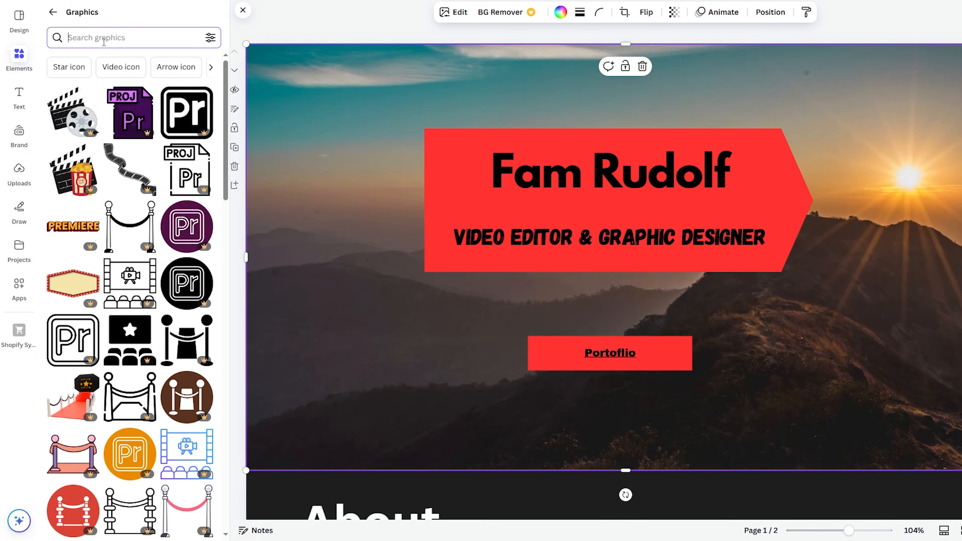
pyautogui.write('insta')
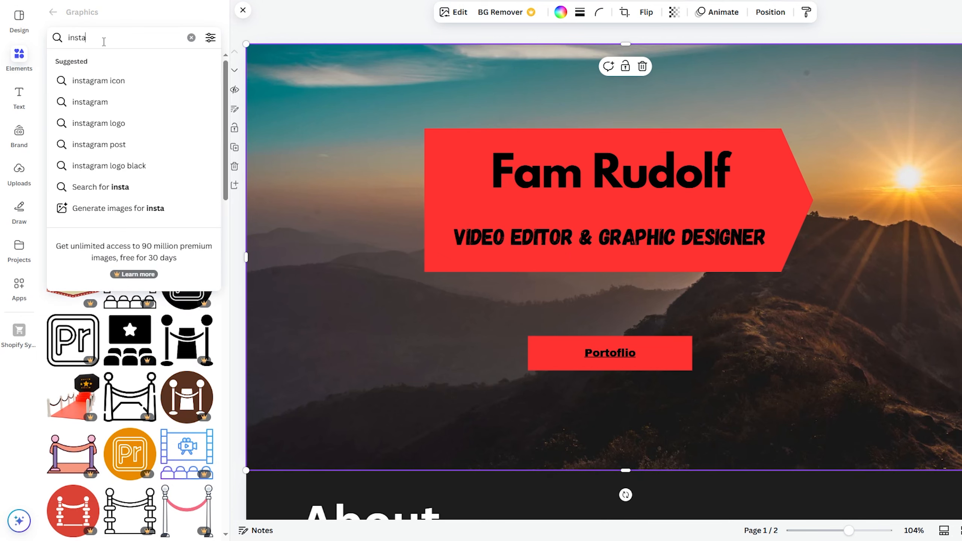
pyautogui.click(99, 80)
pyautogui.scroll(-3, 110, 212)
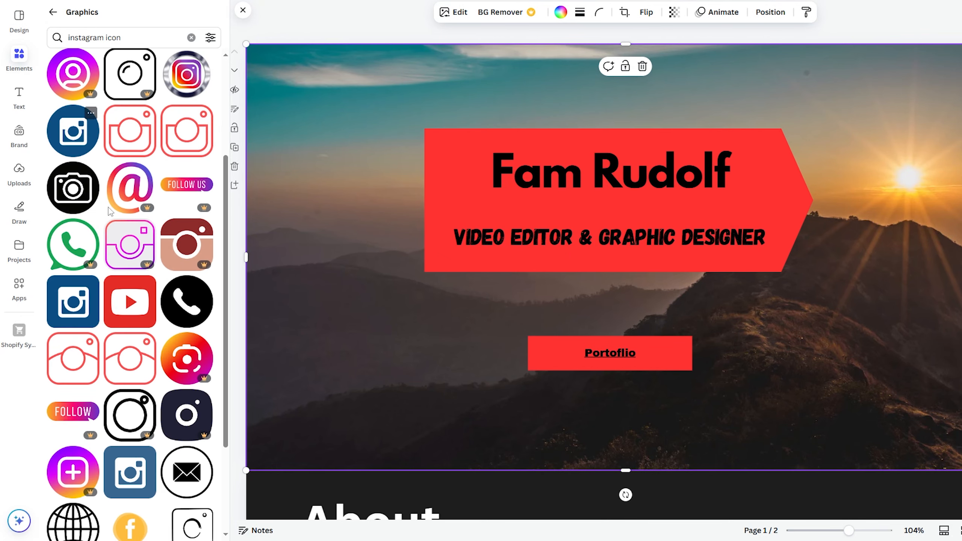
pyautogui.scroll(-3, 110, 211)
pyautogui.scroll(-4, 149, 301)
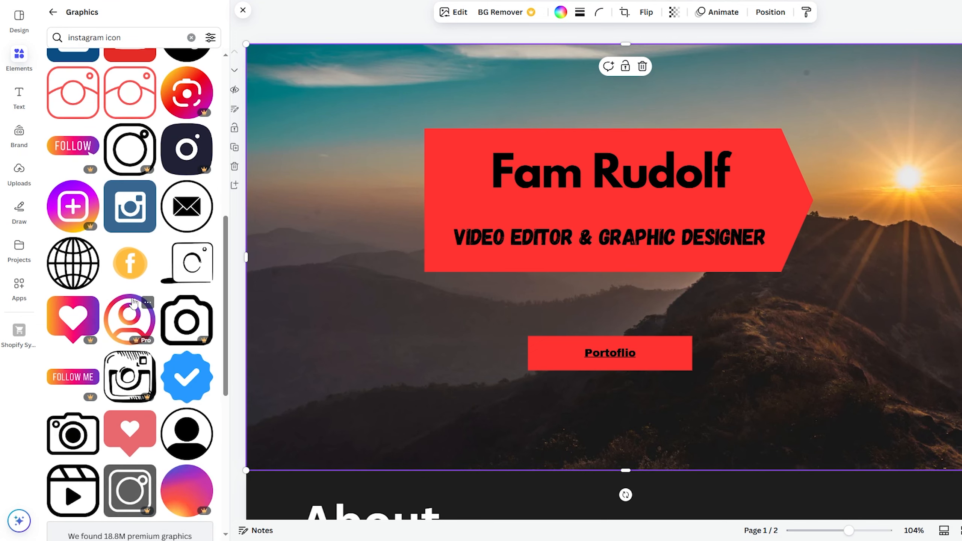
pyautogui.scroll(11, 160, 321)
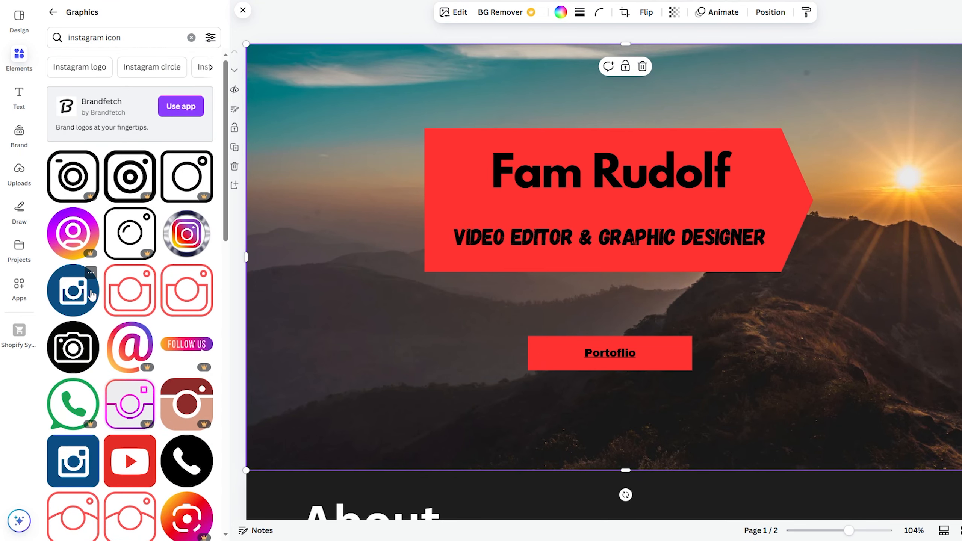
# - Add a small Instagram icon to the hero page and recolour it cyan #51E4FE
pyautogui.moveTo(138, 304); pyautogui.dragTo(930, 329)
pyautogui.moveTo(954, 298); pyautogui.dragTo(788, 413)
pyautogui.moveTo(765, 436); pyautogui.dragTo(290, 425)
pyautogui.click(516, 11)
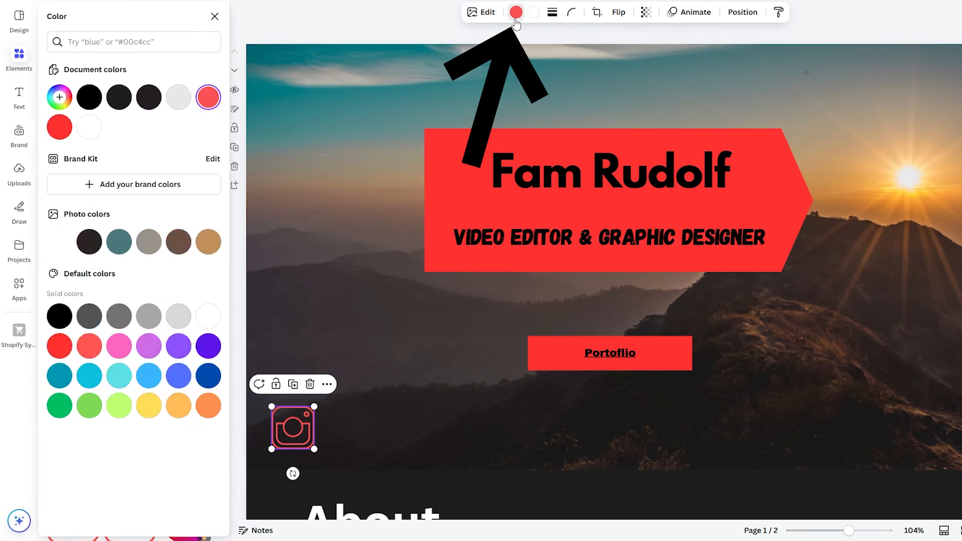
pyautogui.click(59, 97)
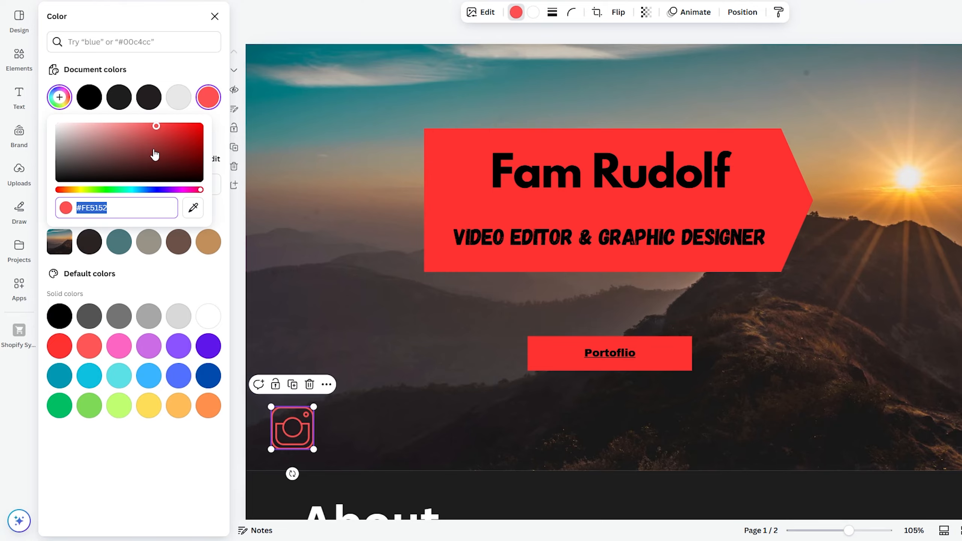
pyautogui.click(133, 190)
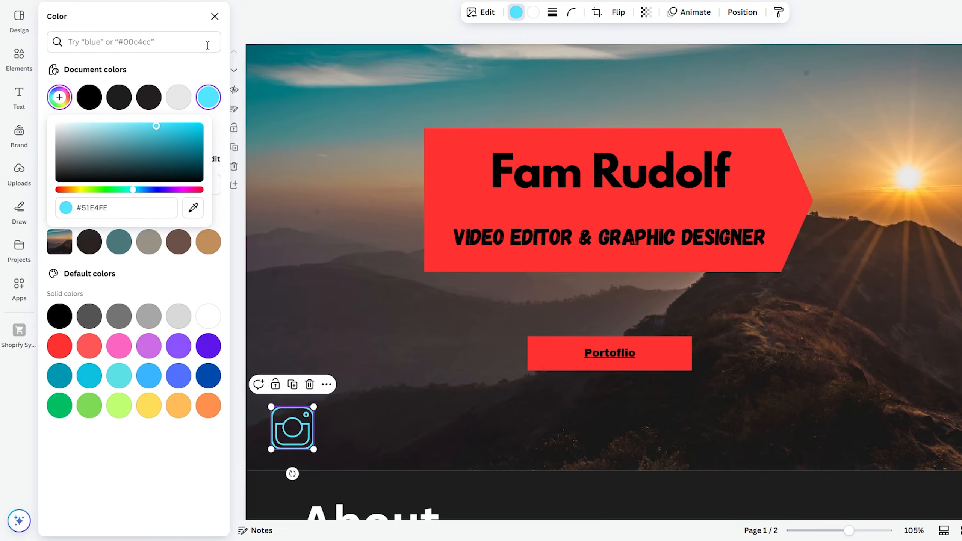
pyautogui.click(214, 15)
# - Move the Instagram icon to the page's right edge and briefly open its link settings
pyautogui.moveTo(314, 427); pyautogui.dragTo(961, 428)
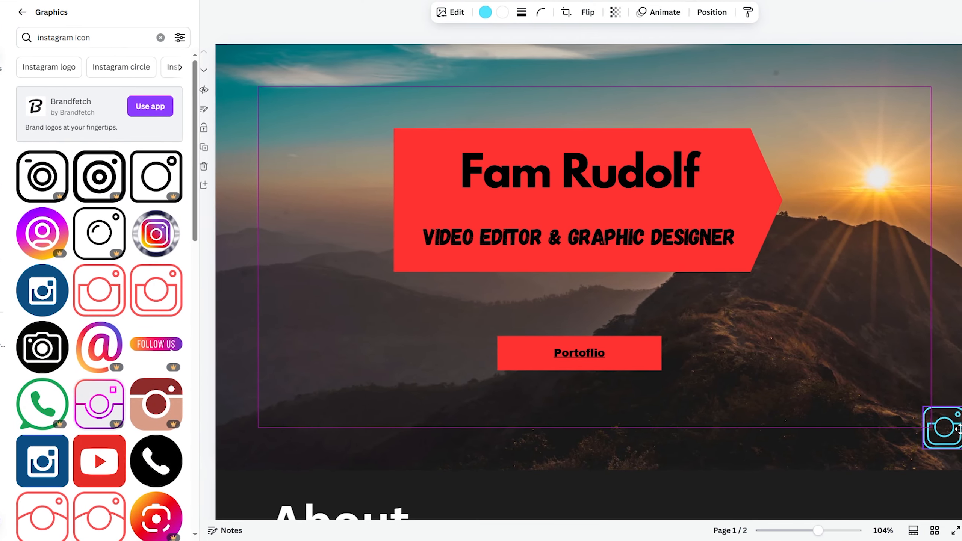
pyautogui.rightClick(947, 432)
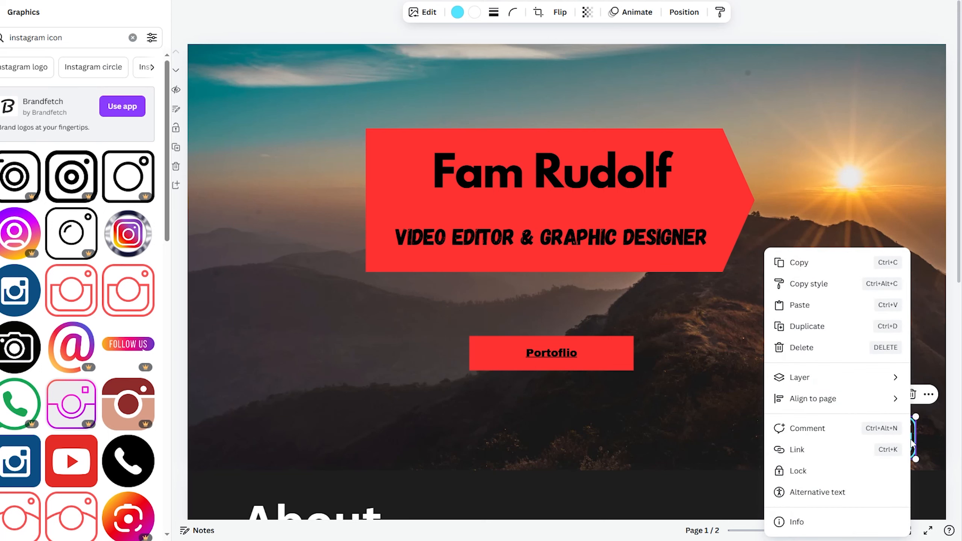
pyautogui.click(799, 450)
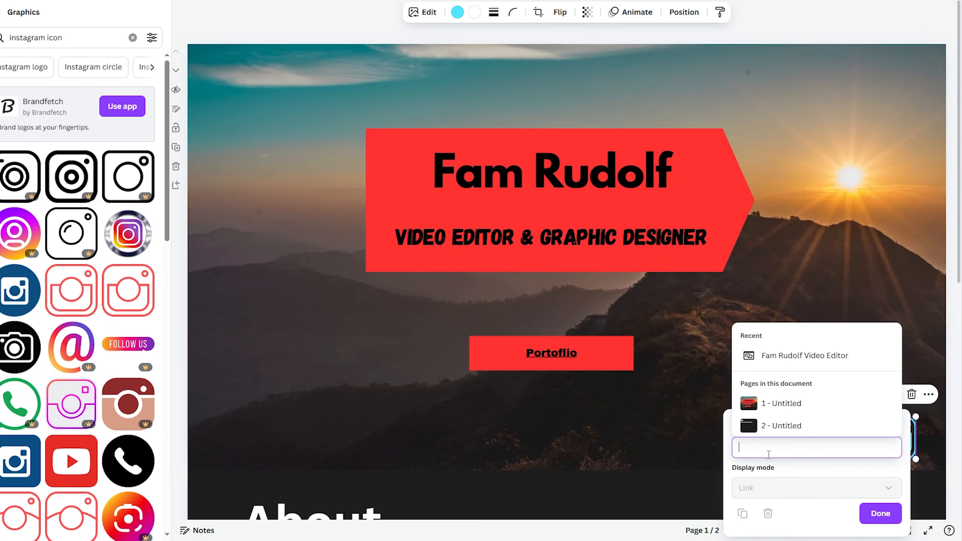
pyautogui.click(682, 450)
pyautogui.doubleClick(26, 37)
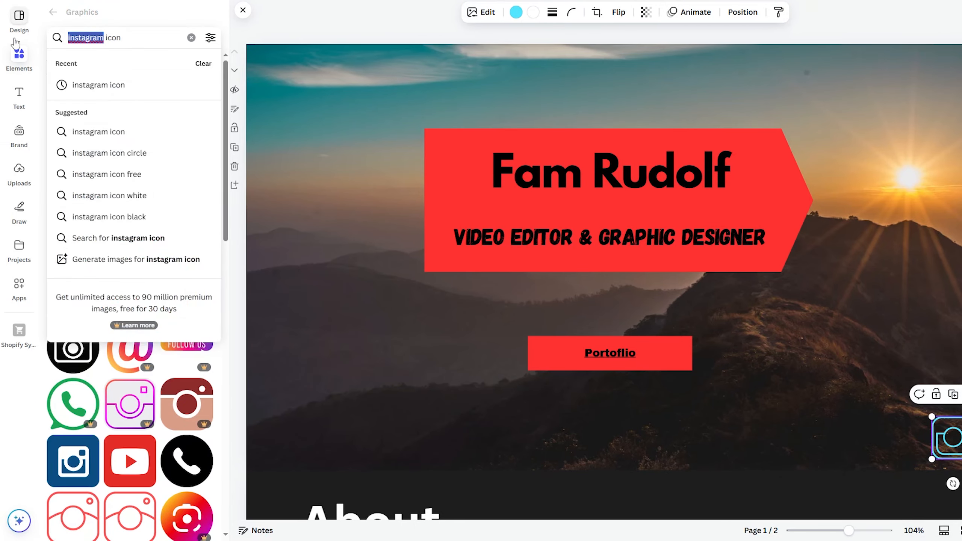
# - Search graphics for 'facebook', then return to the main element categories and scroll toward Frames
pyautogui.write('face')
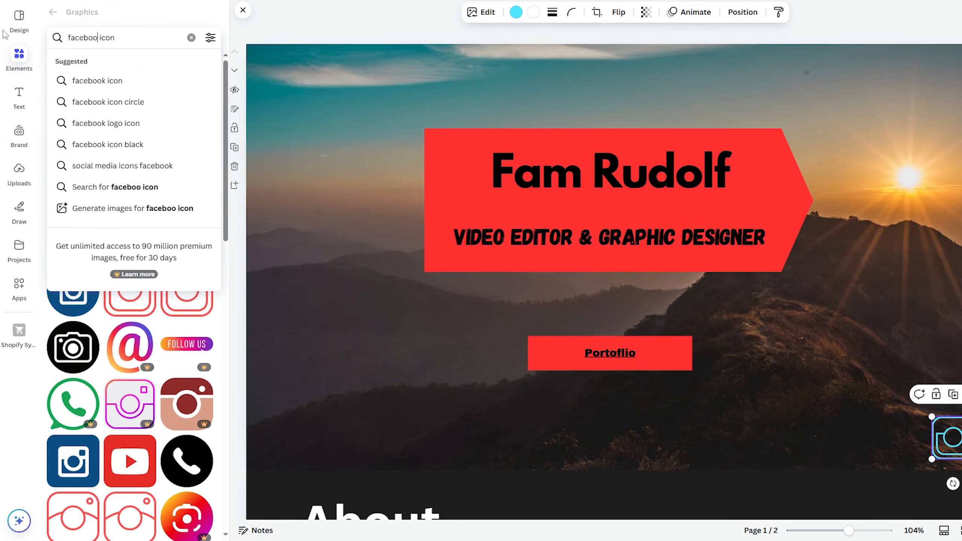
pyautogui.write('book')
pyautogui.press('Return')
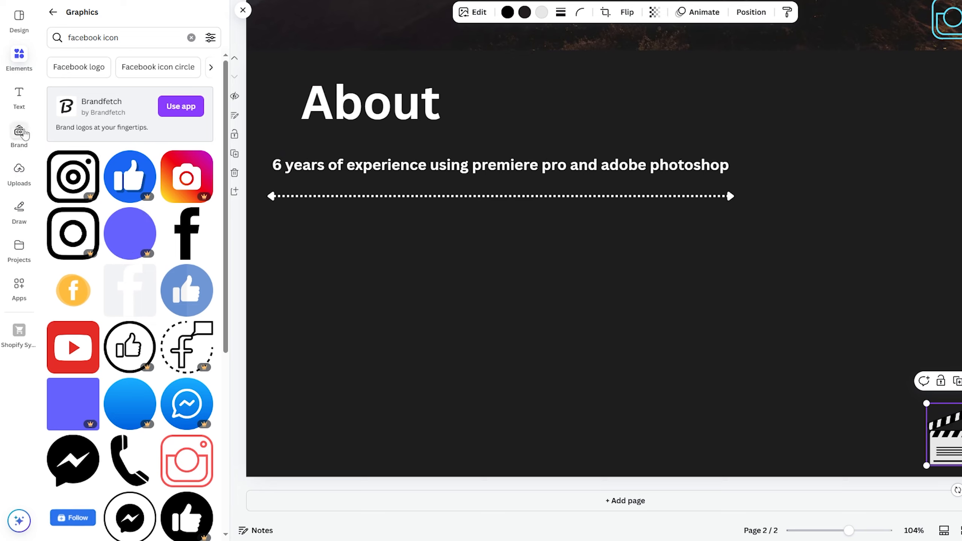
pyautogui.click(18, 98)
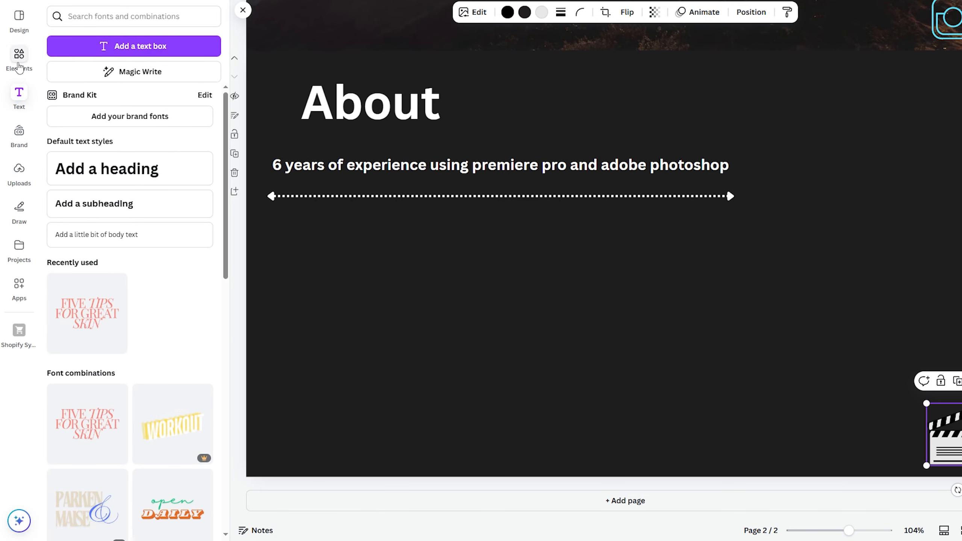
pyautogui.click(18, 57)
pyautogui.scroll(-5, 129, 288)
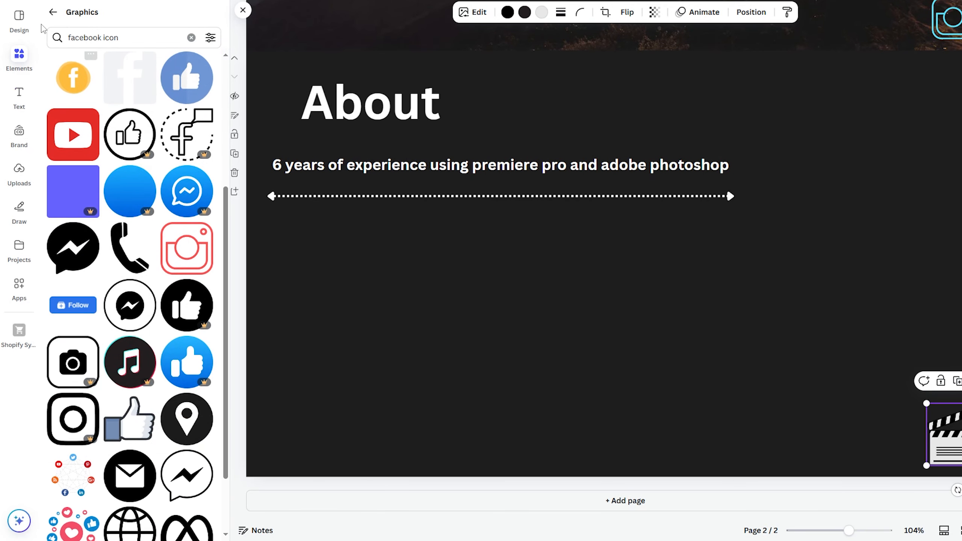
pyautogui.click(53, 11)
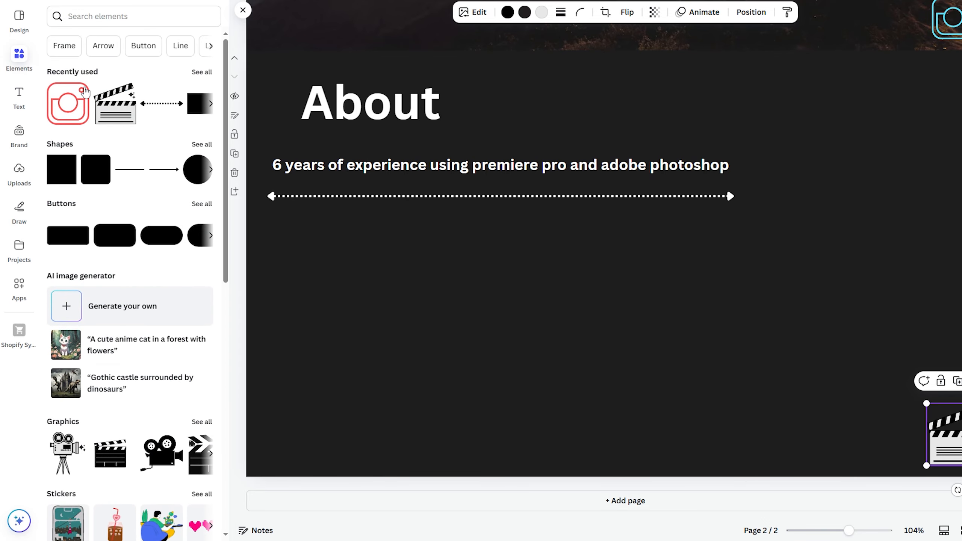
pyautogui.scroll(-15, 129, 213)
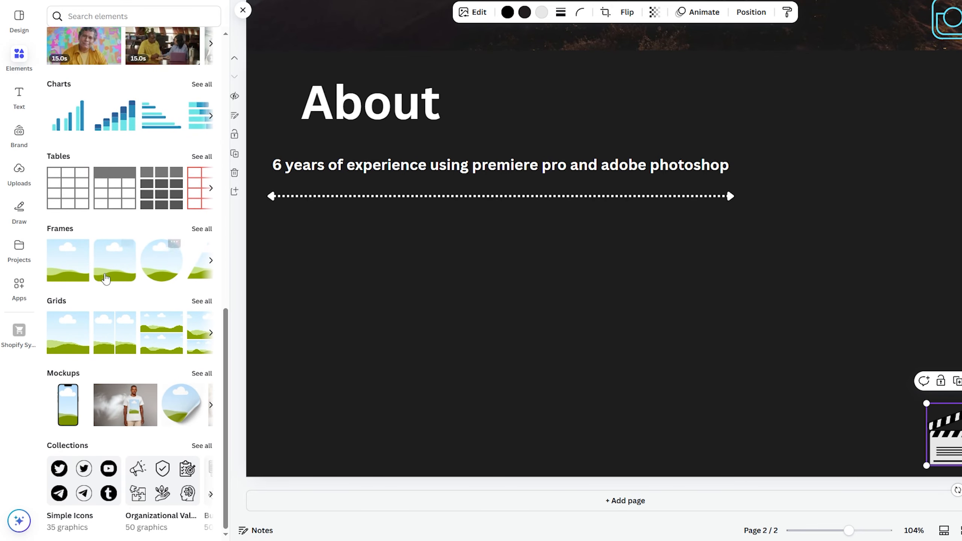
# - Add a flower wreath frame to the About page, fill it with an uploaded photo, and nudge it into place
pyautogui.click(202, 229)
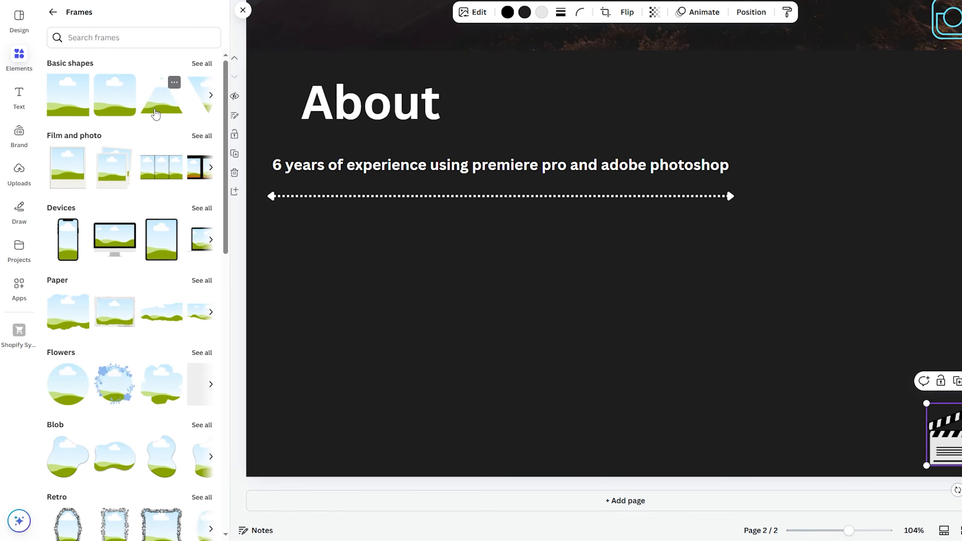
pyautogui.moveTo(121, 387); pyautogui.dragTo(753, 363)
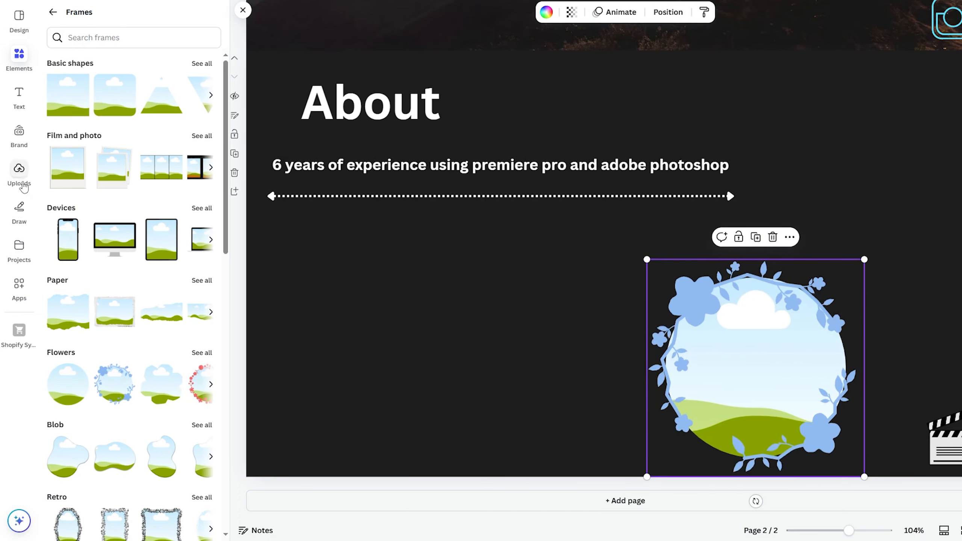
pyautogui.click(20, 182)
pyautogui.moveTo(162, 284); pyautogui.dragTo(724, 337)
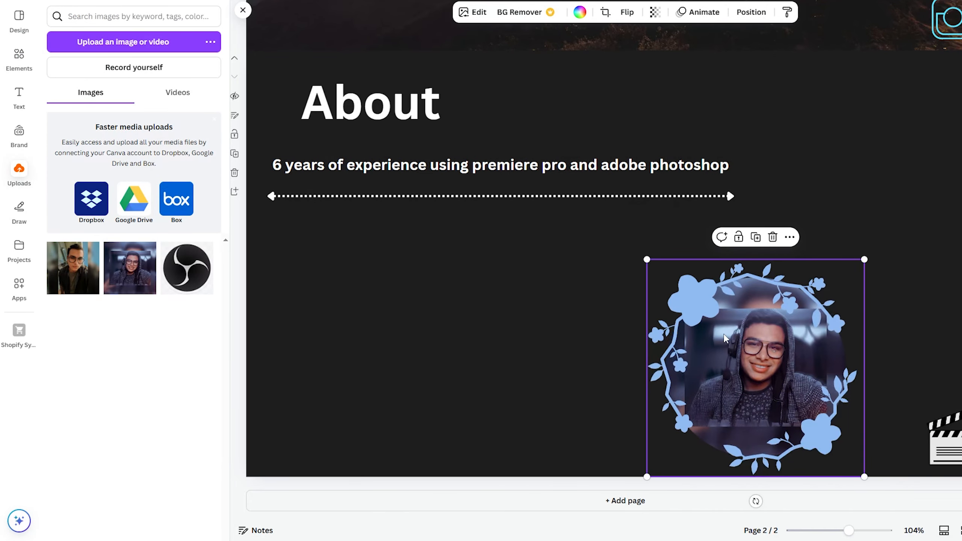
pyautogui.moveTo(794, 369); pyautogui.dragTo(848, 340)
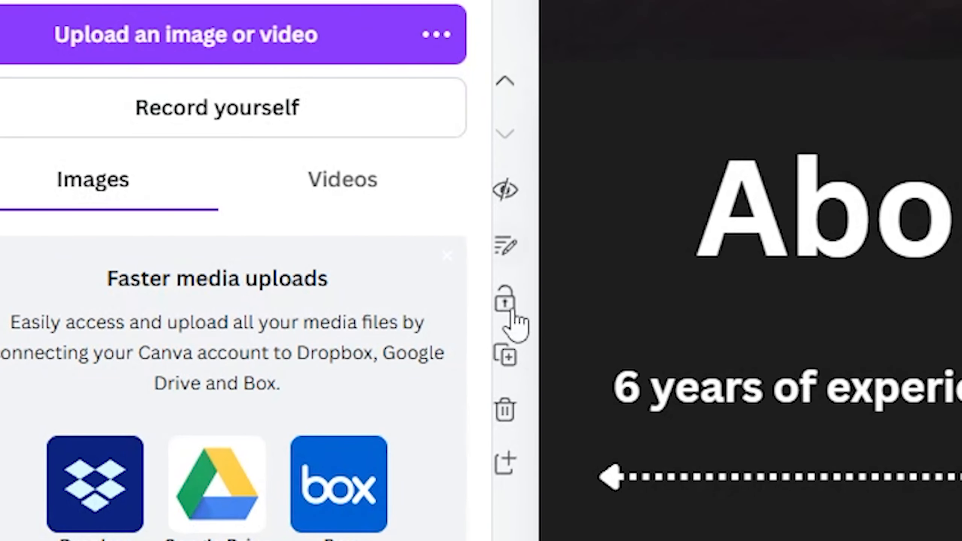
# - Duplicate the About page and delete the floral-framed photo from the copy
pyautogui.click(511, 360)
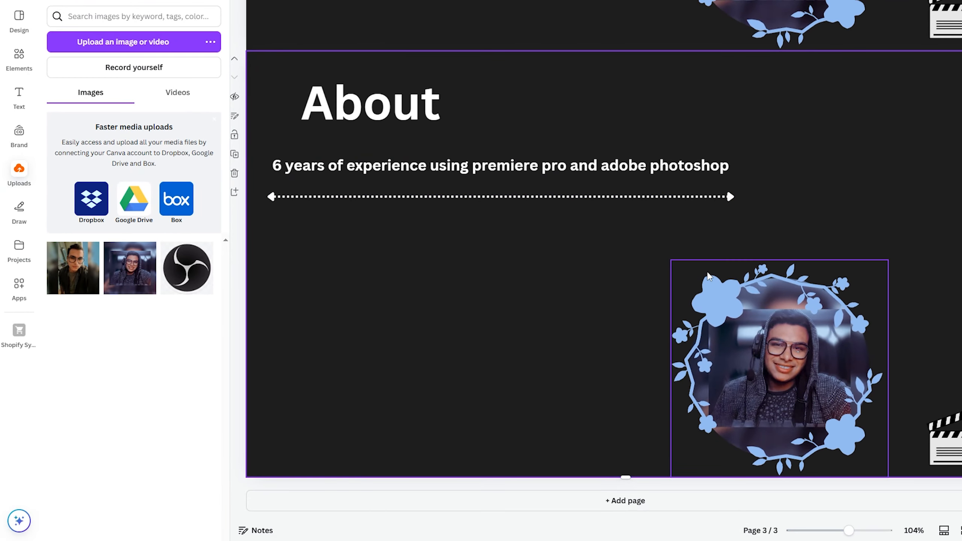
pyautogui.scroll(5, 721, 296)
pyautogui.scroll(-5, 719, 294)
pyautogui.click(744, 332)
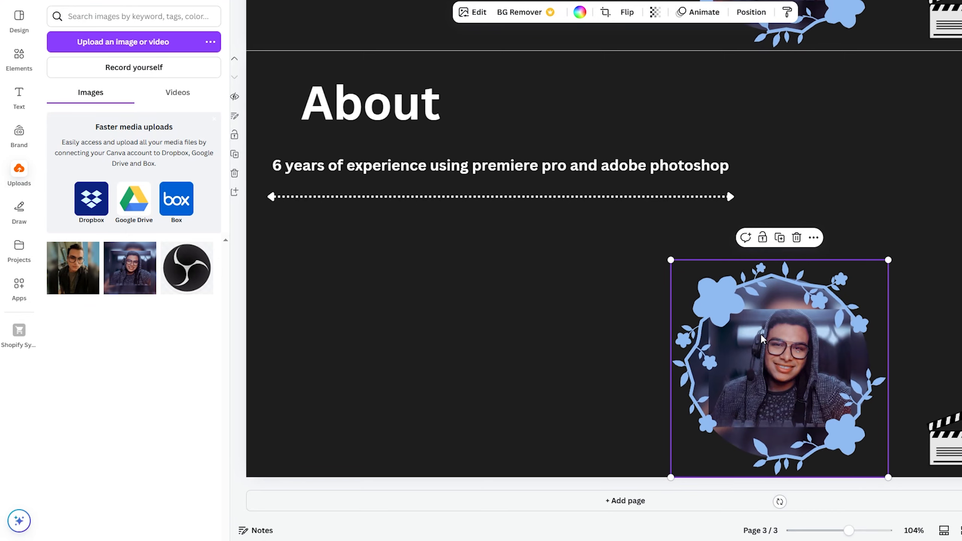
pyautogui.press('Delete')
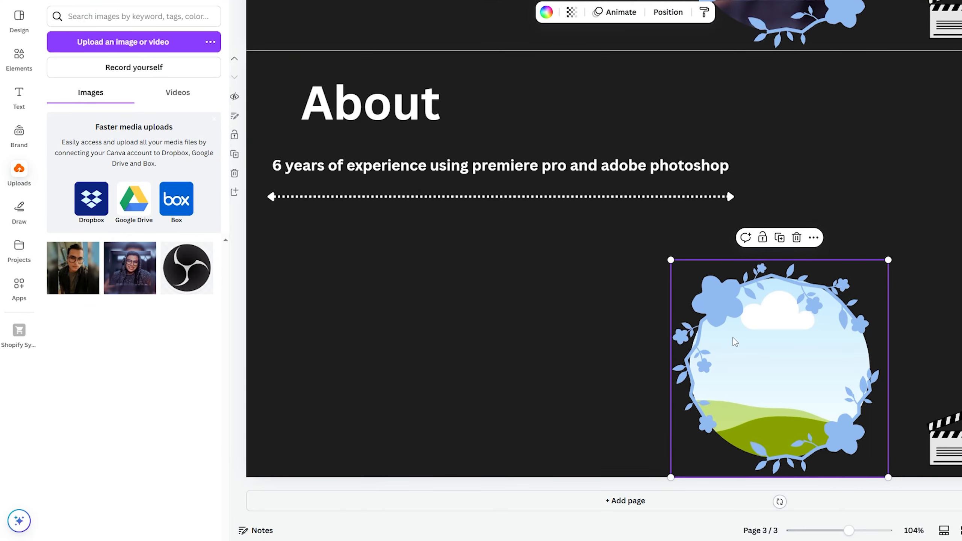
pyautogui.press('Delete')
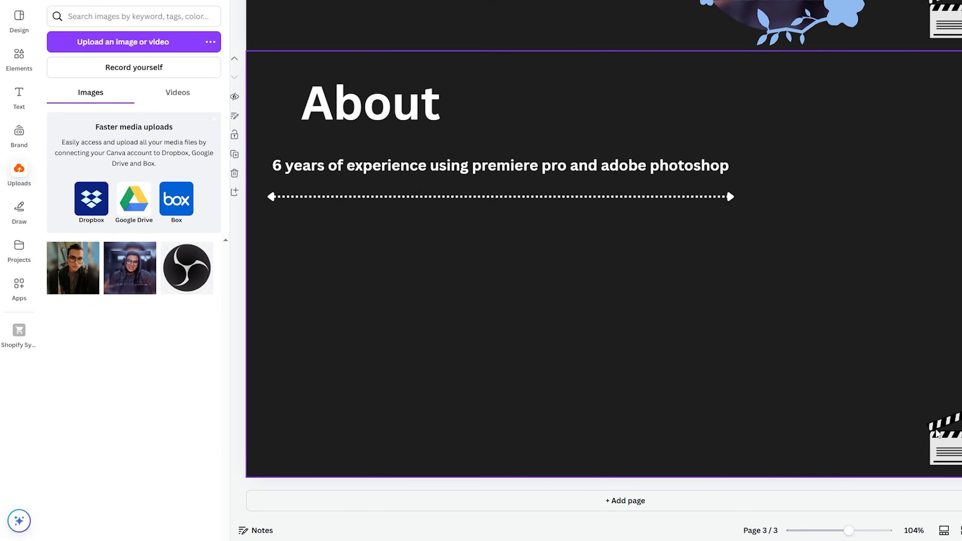
# - Tilt the clapperboard to about -19° and move it higher in the corner
pyautogui.click(949, 450)
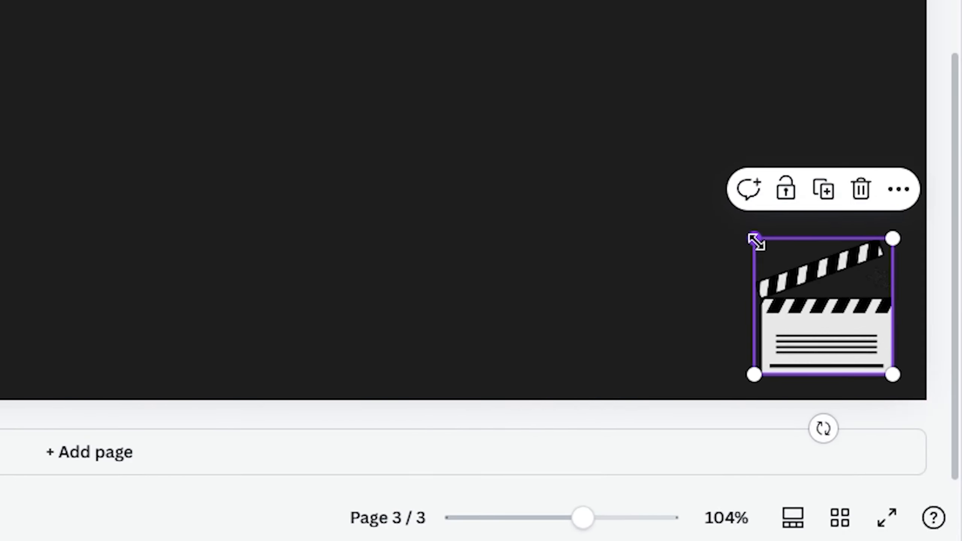
pyautogui.moveTo(823, 428)
pyautogui.mouseDown()
pyautogui.moveTo(808, 429)
pyautogui.moveTo(902, 422)
pyautogui.moveTo(850, 426)
pyautogui.mouseUp()
pyautogui.moveTo(867, 333); pyautogui.dragTo(829, 150)
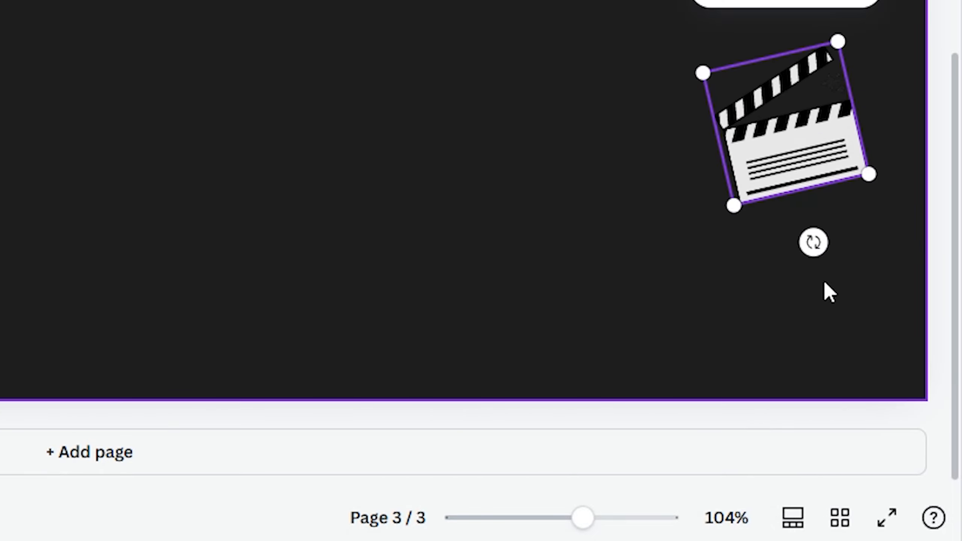
pyautogui.moveTo(812, 243)
pyautogui.mouseDown()
pyautogui.moveTo(745, 242)
pyautogui.moveTo(823, 244)
pyautogui.mouseUp()
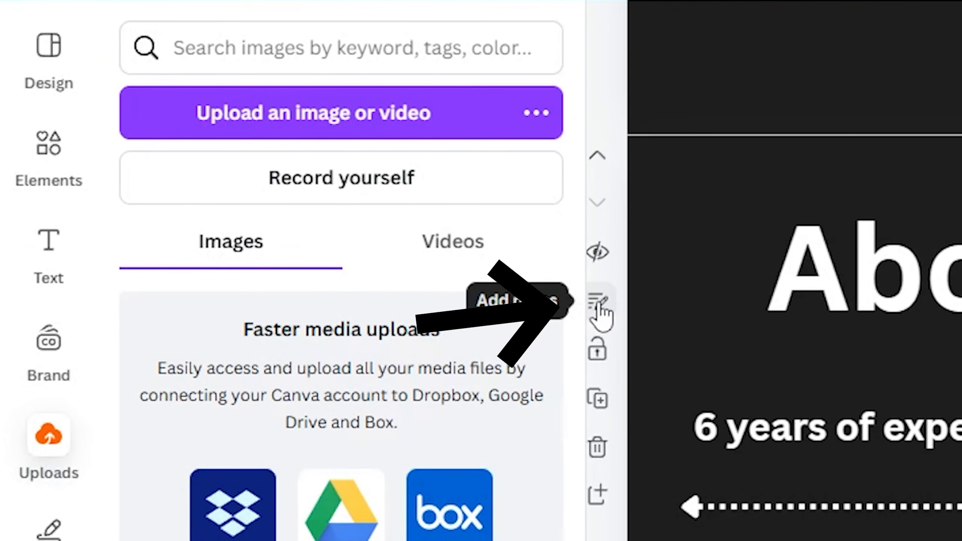
# - Title page 3 'FAQs' in the page notes
pyautogui.click(600, 315)
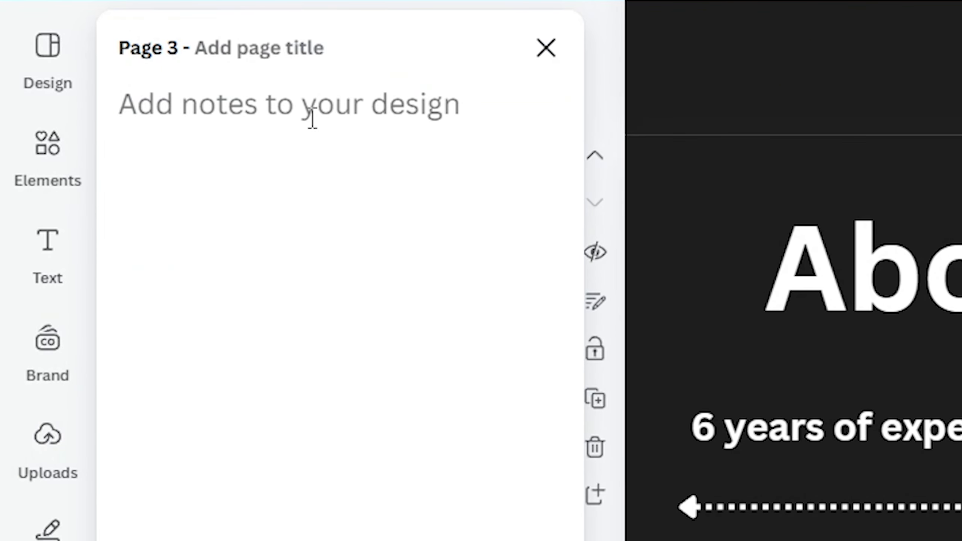
pyautogui.click(303, 52)
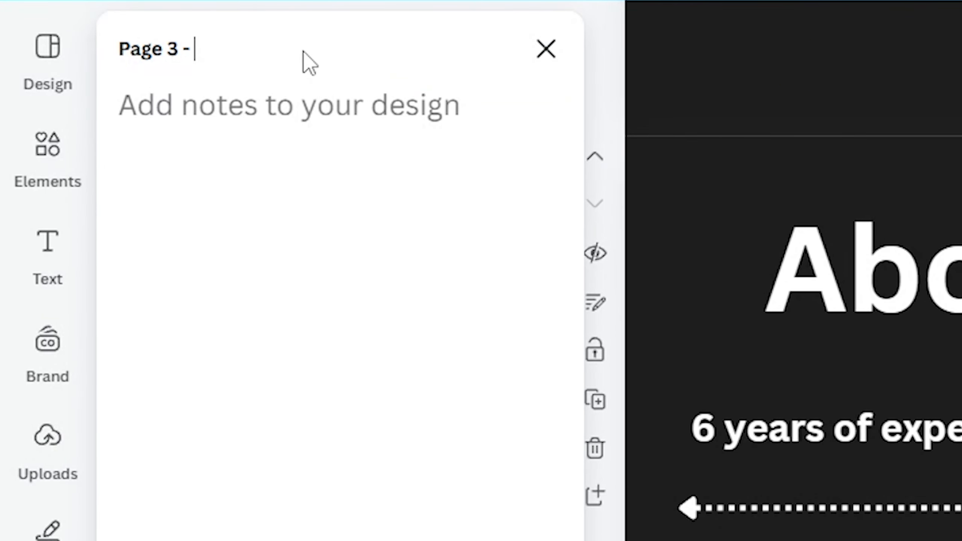
pyautogui.write('FA')
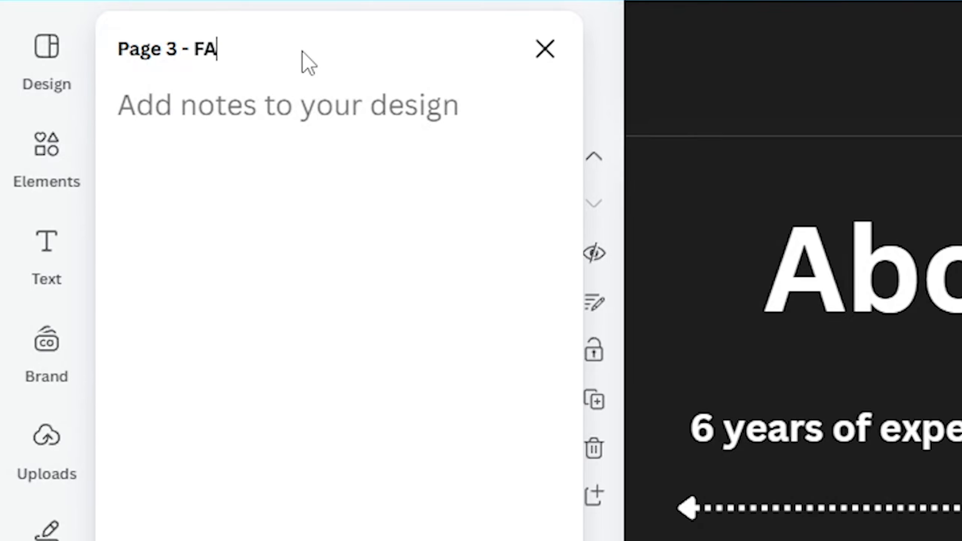
pyautogui.write('Qs')
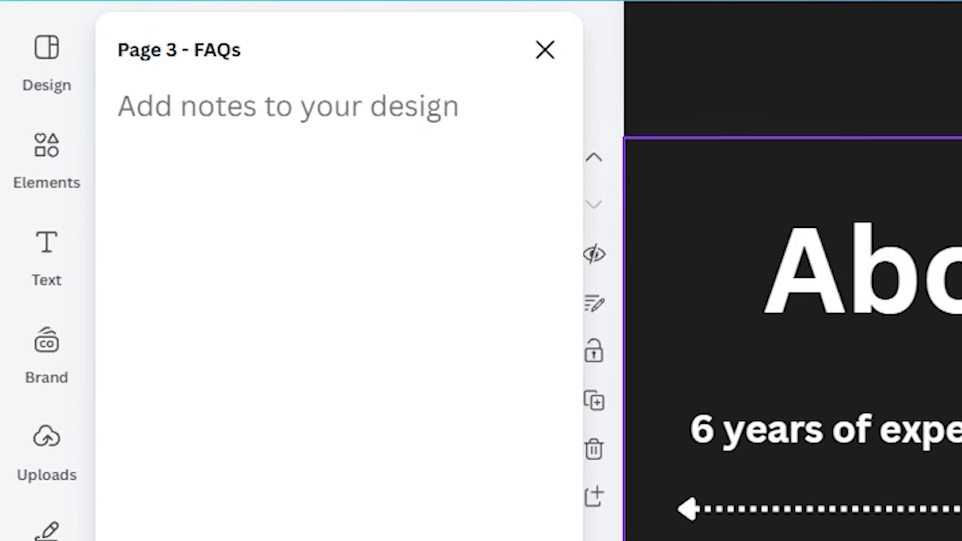
pyautogui.scroll(3, 792, 322)
pyautogui.scroll(-3, 791, 323)
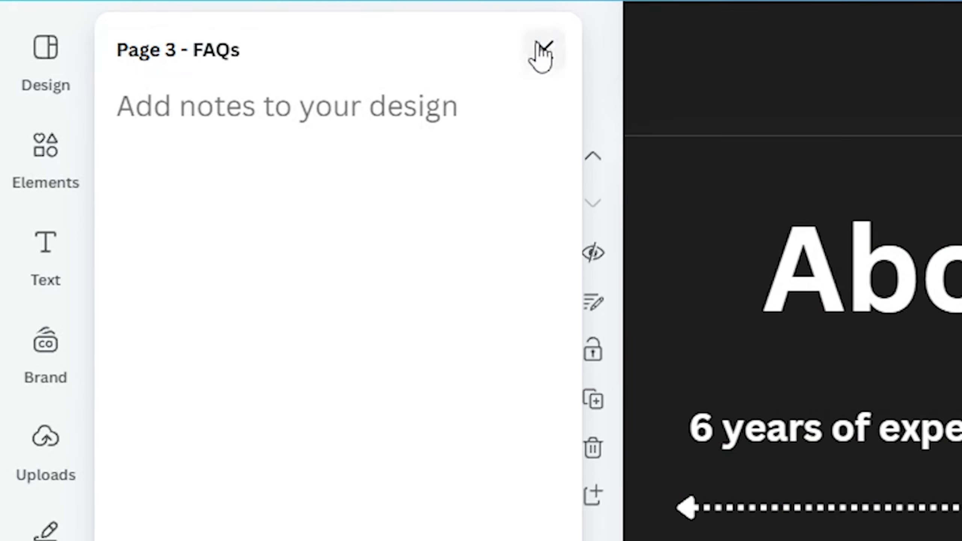
pyautogui.click(541, 52)
# - Title page 2 'About', then preview the website
pyautogui.scroll(-3, 803, 504)
pyautogui.scroll(3, 803, 505)
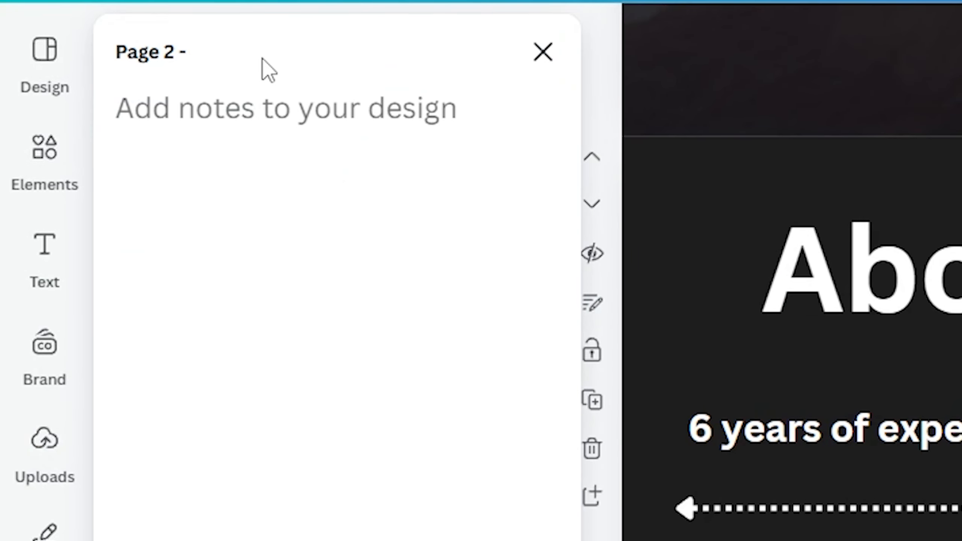
pyautogui.write('About')
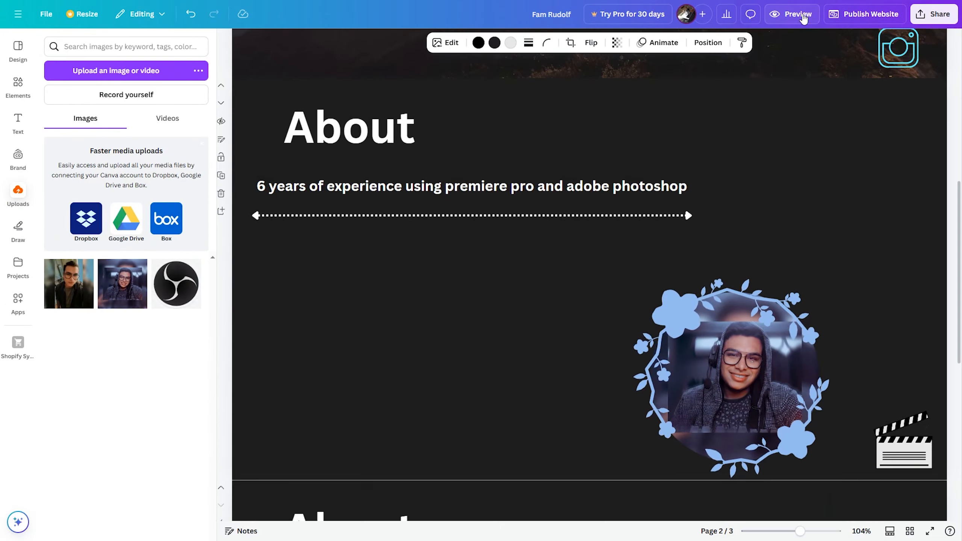
pyautogui.click(801, 16)
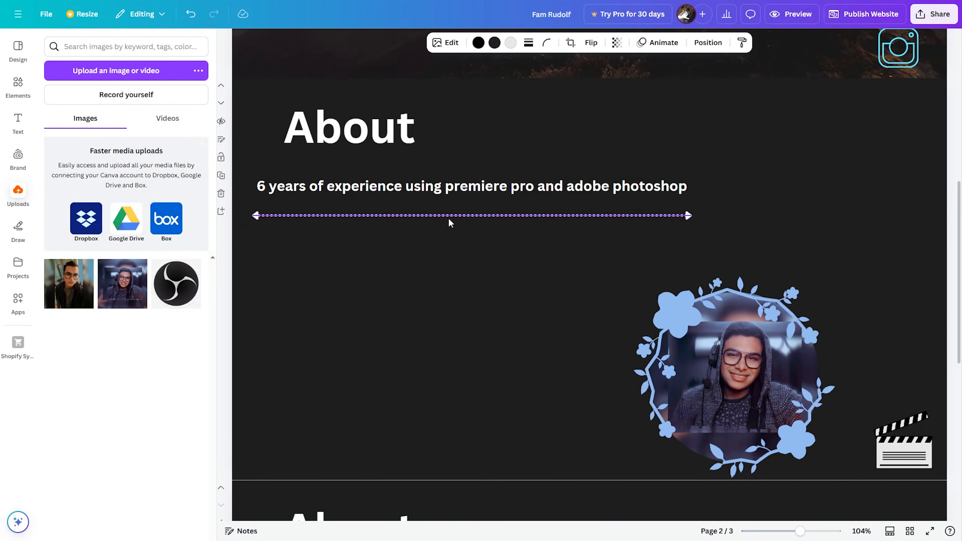
# - Return to page 1, view the Publish Website panel, then open the Share this design panel
pyautogui.scroll(7, 481, 235)
pyautogui.scroll(3, 481, 238)
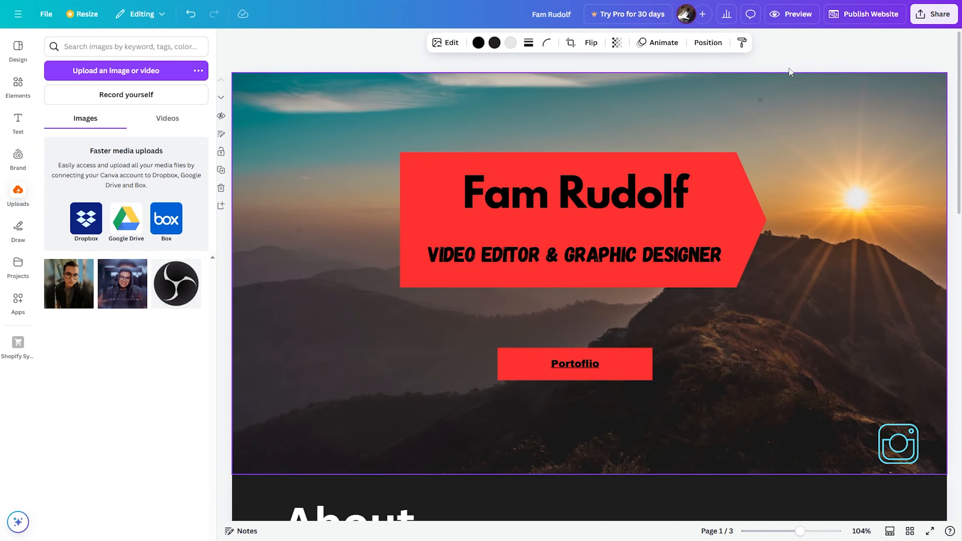
pyautogui.click(850, 23)
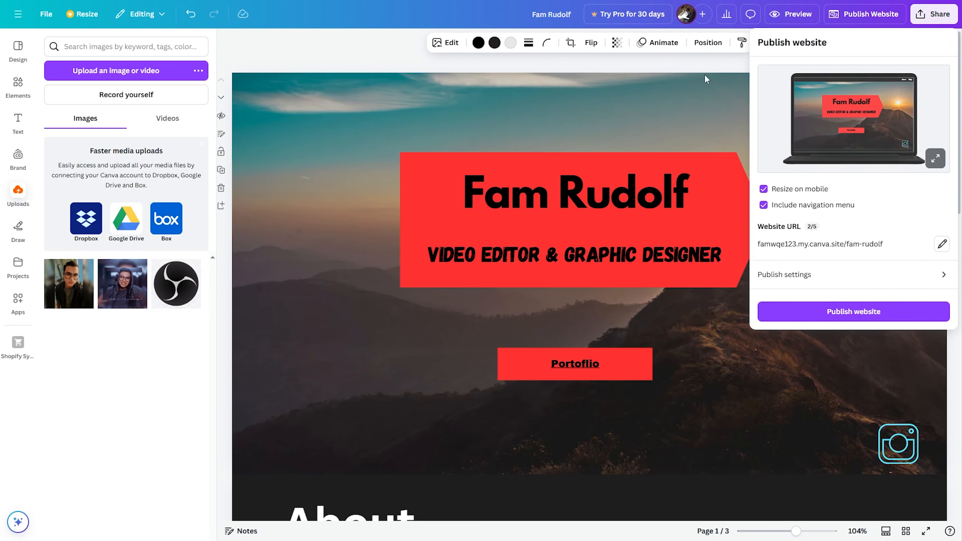
pyautogui.click(933, 15)
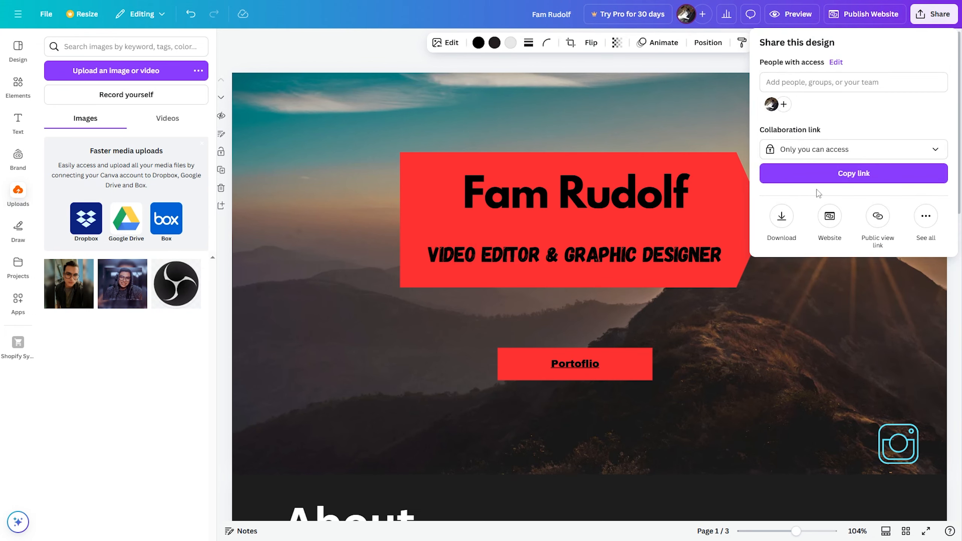
# - Keep the collaboration link at 'Only you can access', close sharing, and scroll to page 3
pyautogui.click(807, 156)
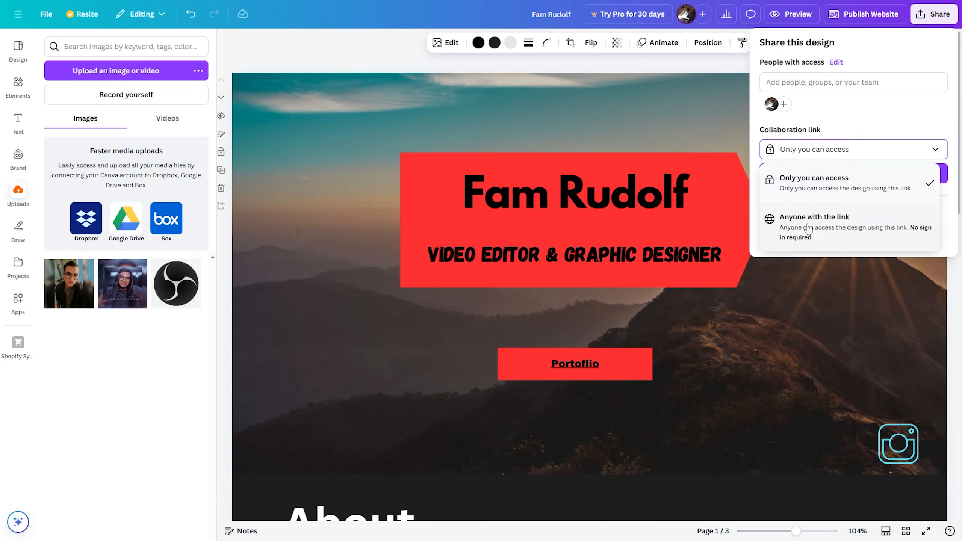
pyautogui.click(831, 154)
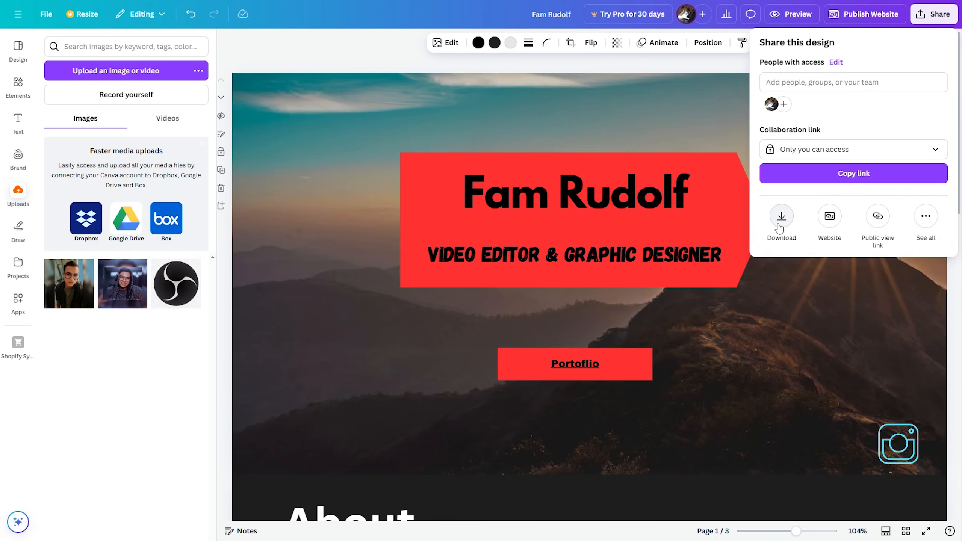
pyautogui.click(625, 99)
pyautogui.scroll(-10, 632, 144)
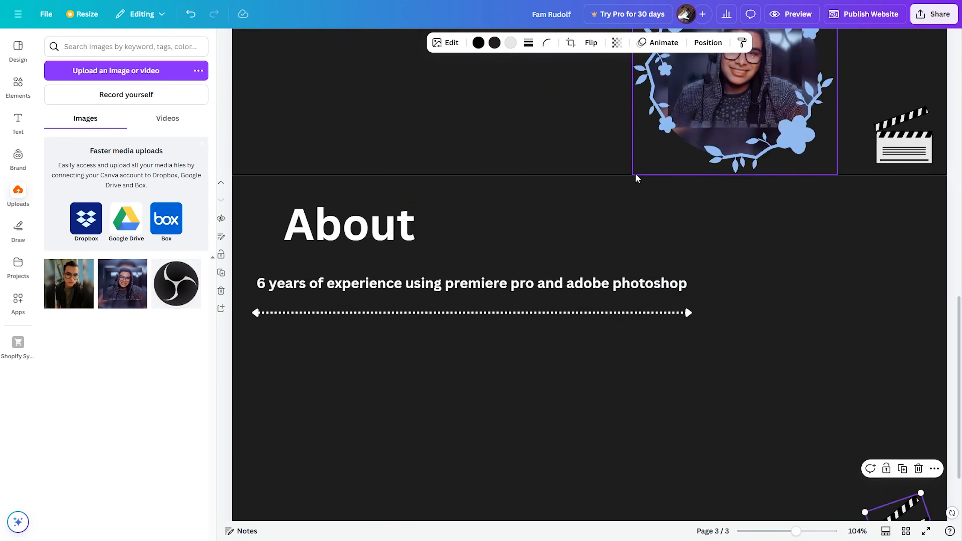